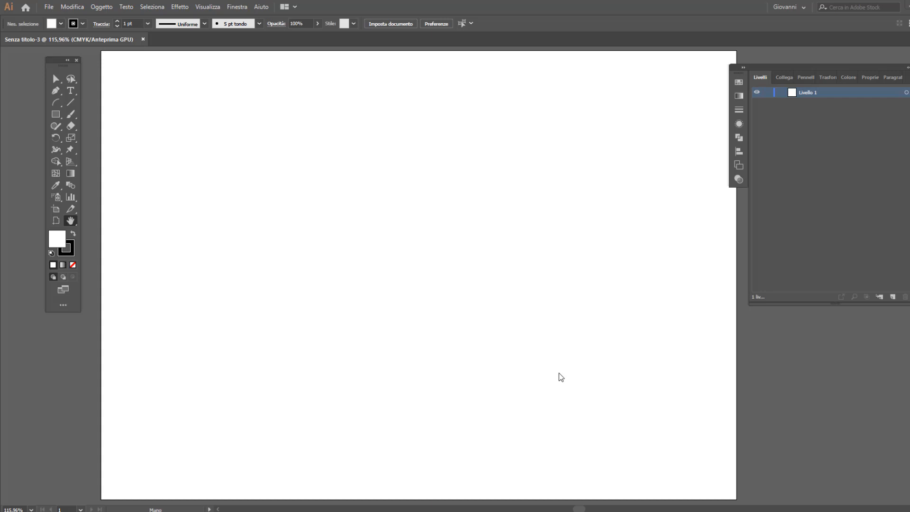
Step: Draw two small circles, about 5.9 mm and 6.5 mm in diameter, in the upper-left area of the artboard with the Ellipse tool
drag(48, 65, 60, 71)
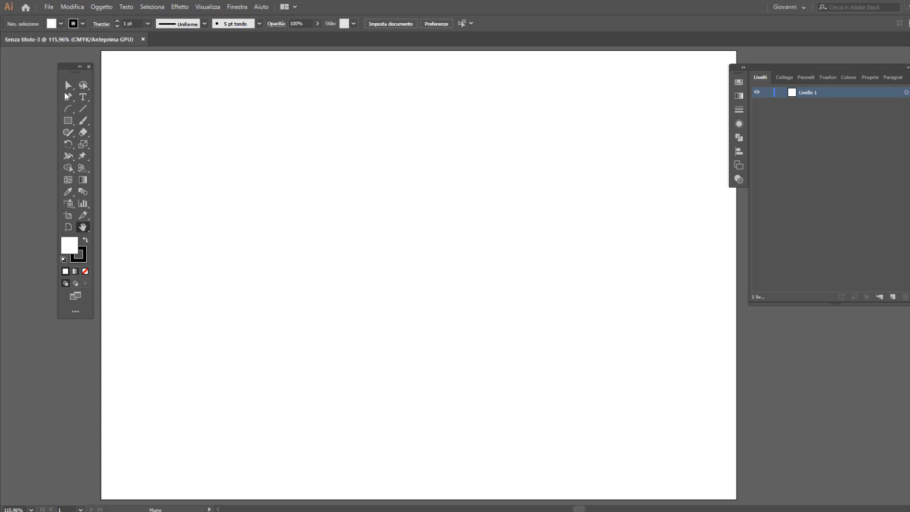
drag(68, 120, 116, 134)
drag(172, 116, 186, 128)
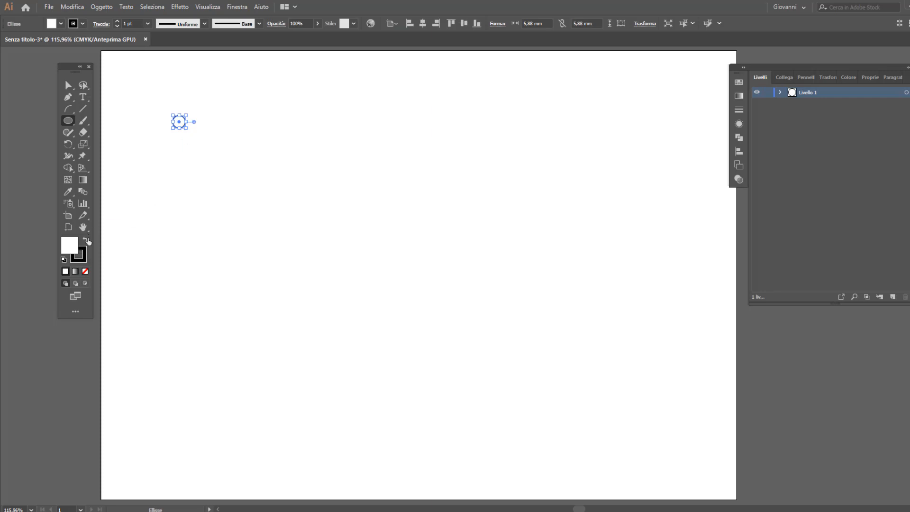
drag(70, 124, 70, 124)
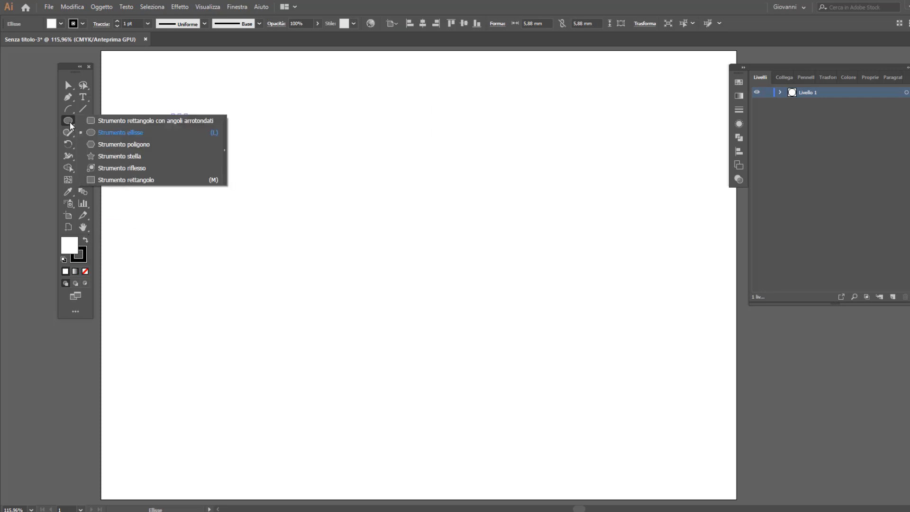
click(120, 132)
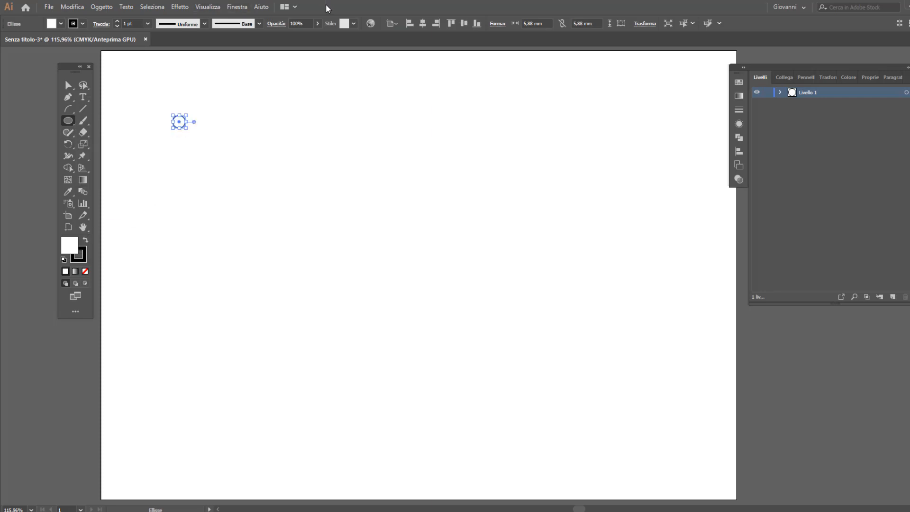
drag(239, 99, 253, 113)
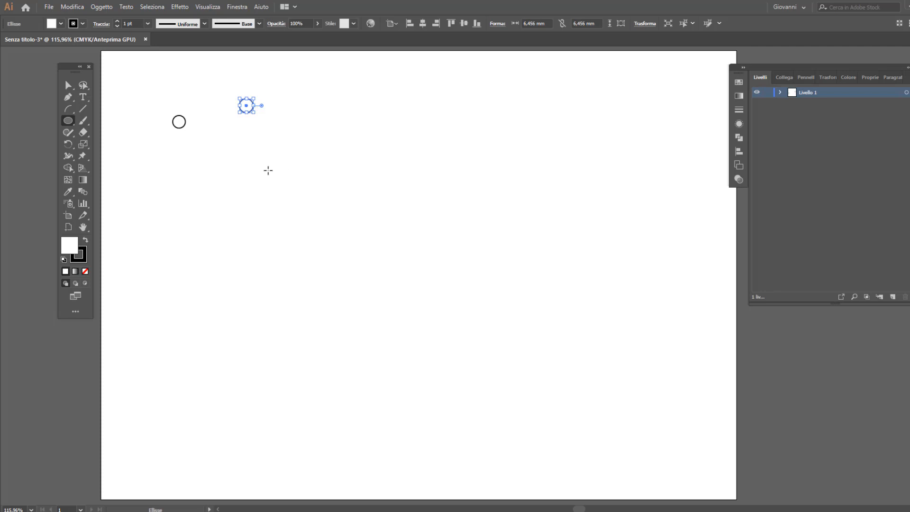
Step: Delete the leftmost, smaller circle from the artboard
click(67, 86)
click(179, 122)
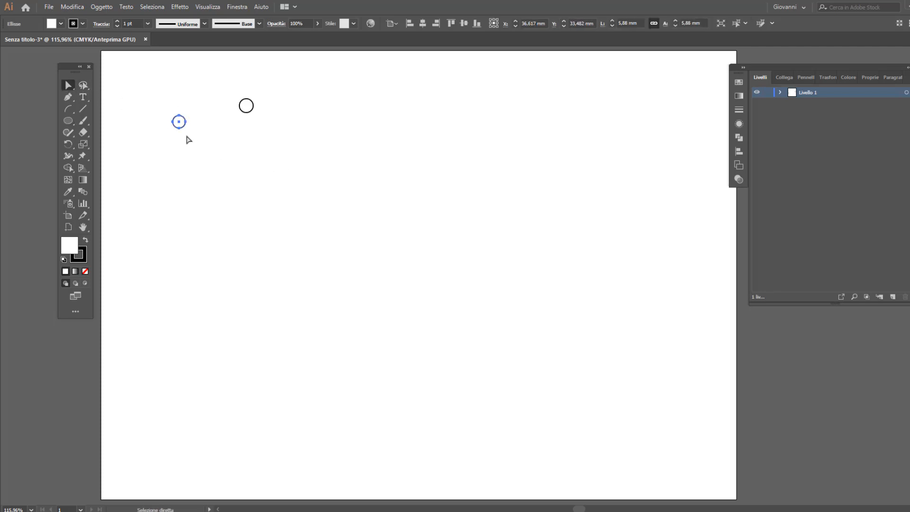
click(188, 138)
Step: Swap the remaining circle's fill and stroke so it is filled black, and set its stroke to none
click(252, 113)
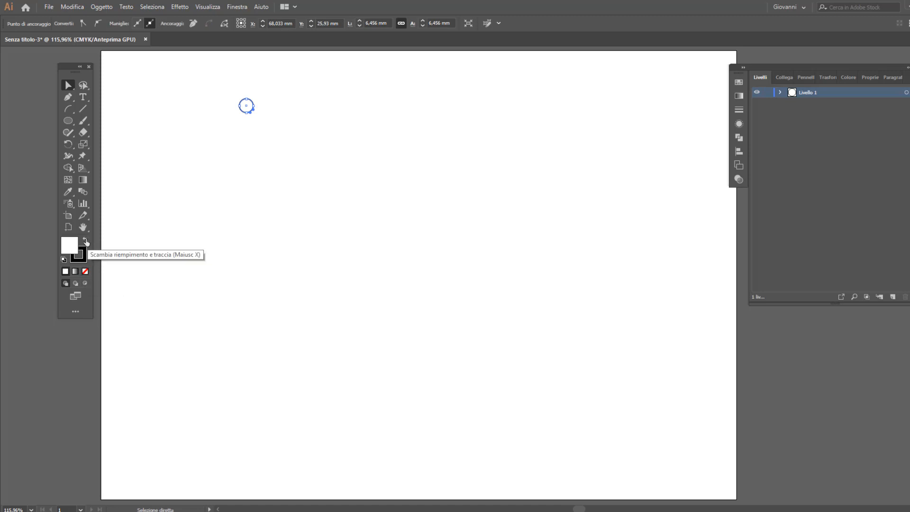
key(shift+x)
click(84, 260)
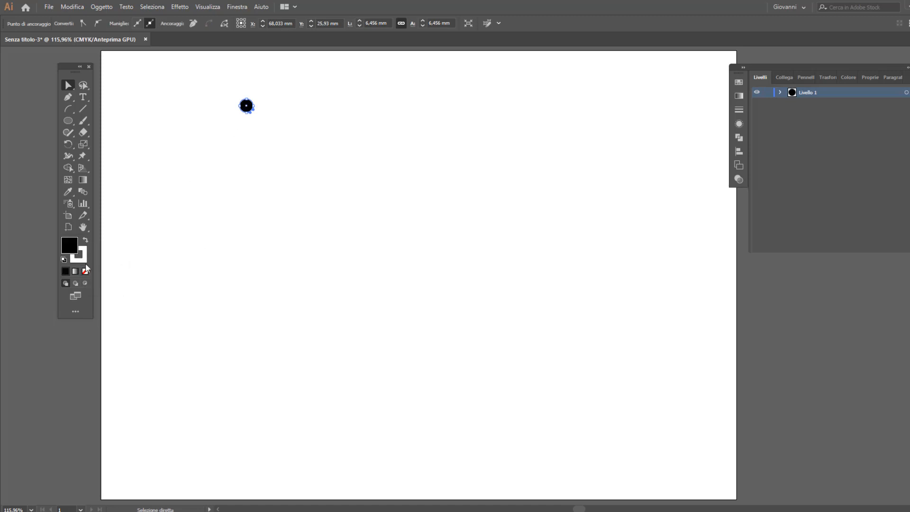
click(85, 271)
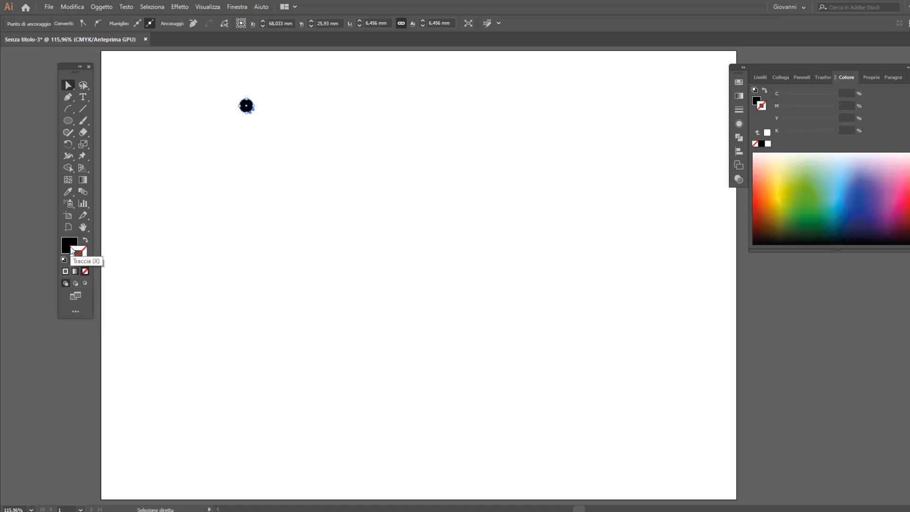
Step: Scale the black circle down proportionally to about 3.2 mm in diameter
click(70, 84)
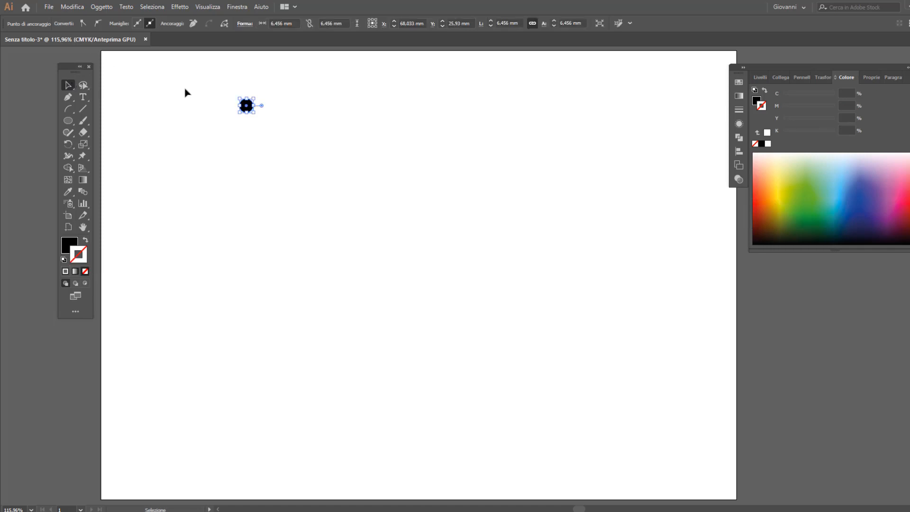
scroll(245, 98, up, 3)
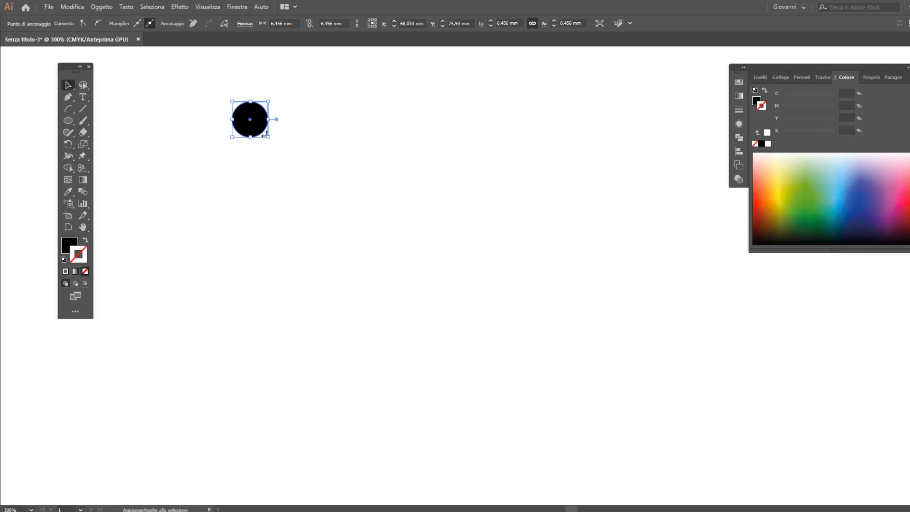
drag(267, 139, 251, 121)
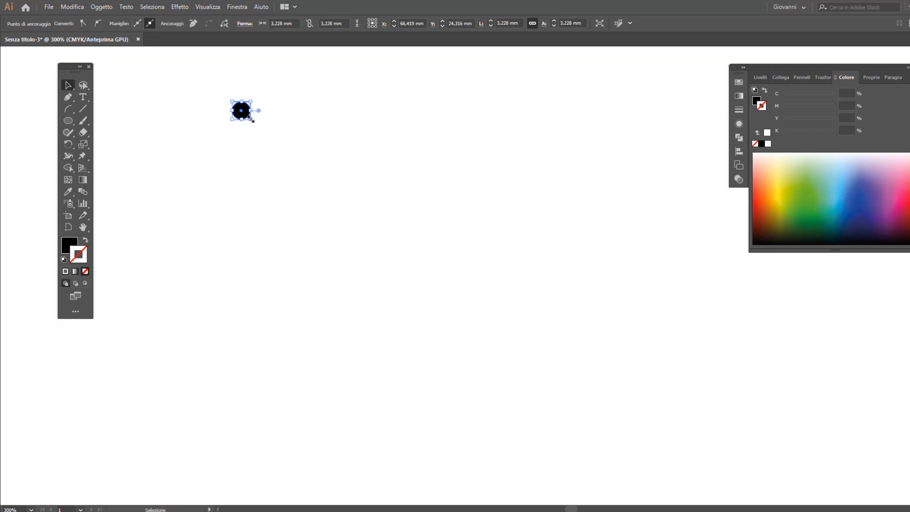
scroll(251, 174, down, 3)
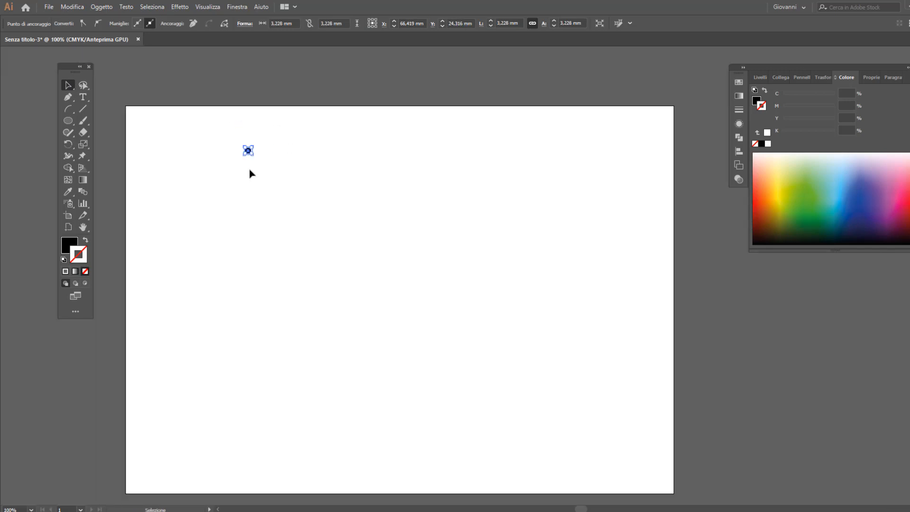
Step: Save the black circle as a new dynamic symbol named "cerchio maglia" with the movie clip export type
click(239, 8)
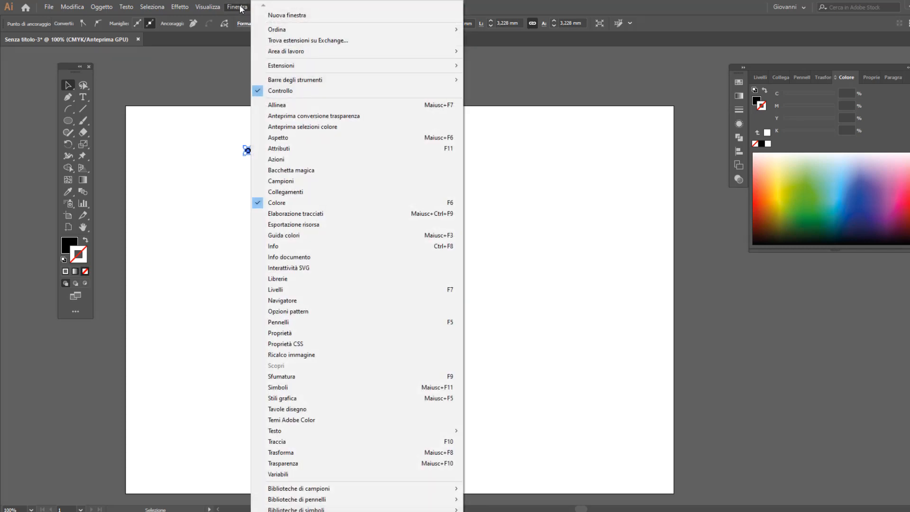
click(323, 388)
key(ctrl+plus)
drag(185, 140, 733, 283)
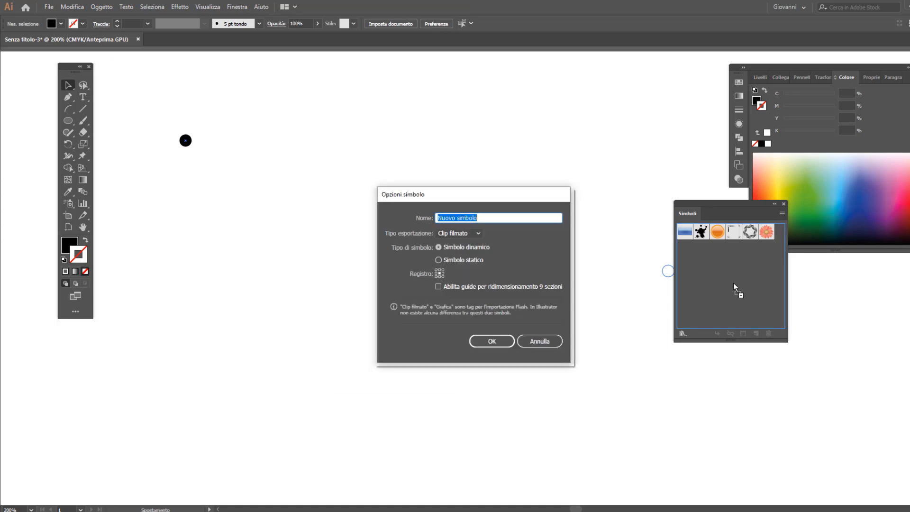
text(cerchio maglia)
click(502, 344)
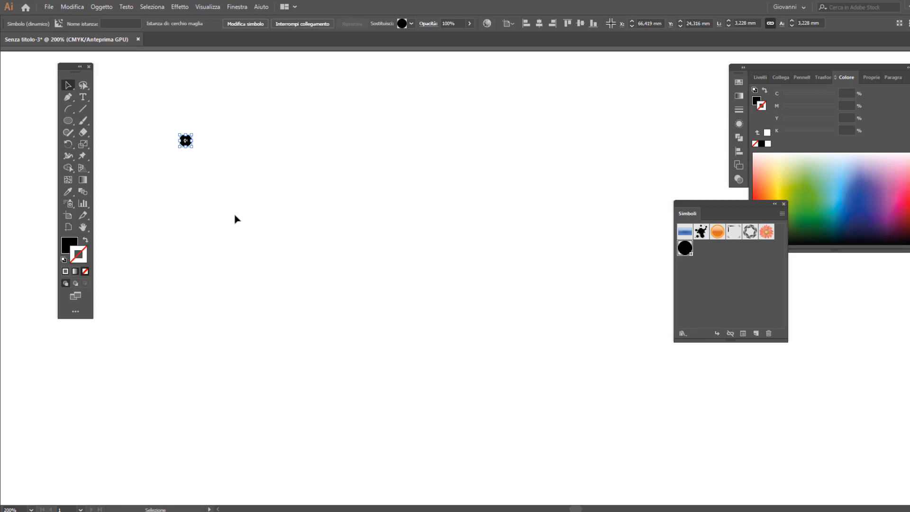
Step: Delete the circle's symbol instance from the artboard
click(72, 205)
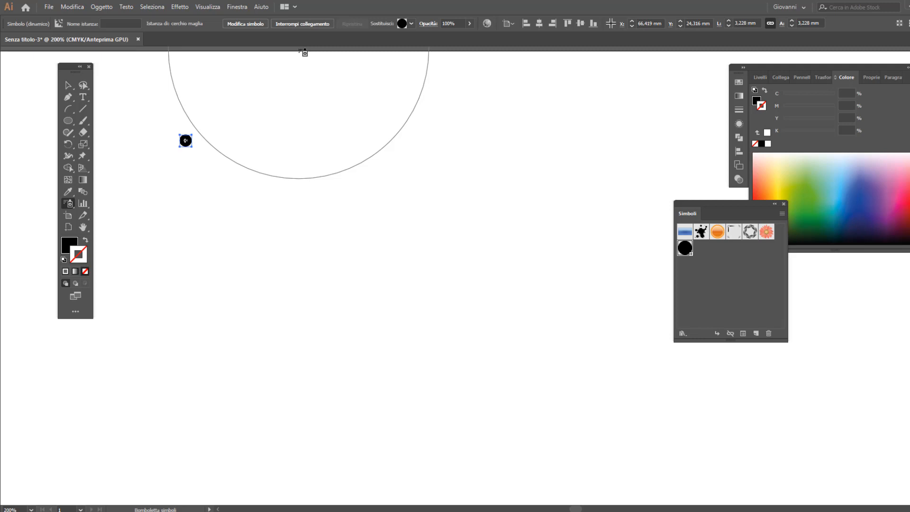
click(69, 86)
key(ctrl+1)
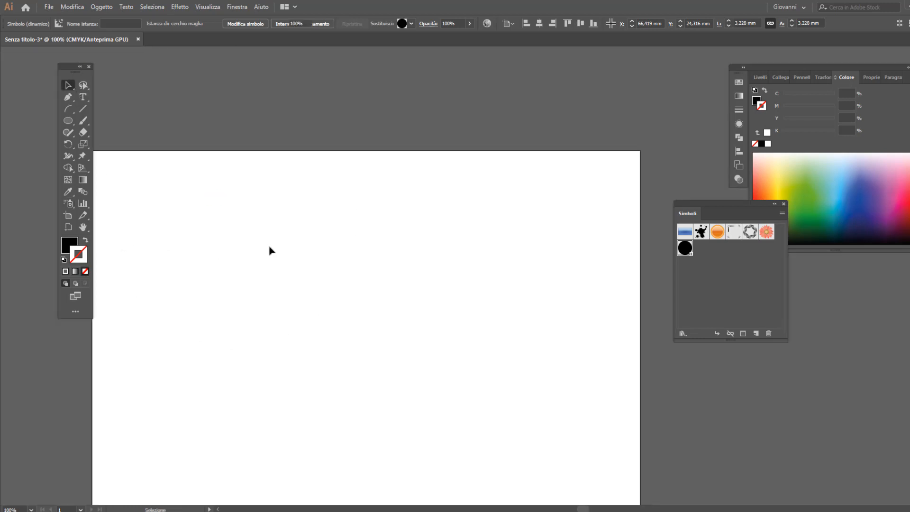
click(269, 250)
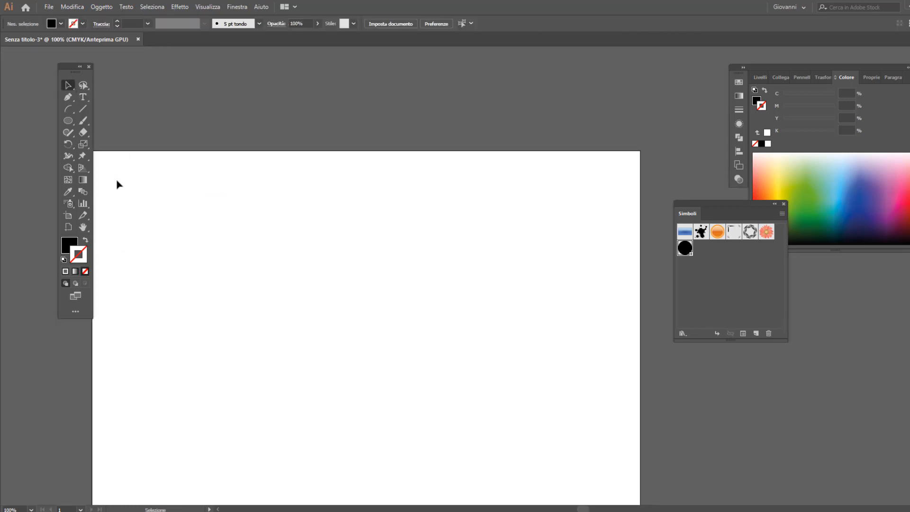
key(h)
drag(359, 256, 376, 173)
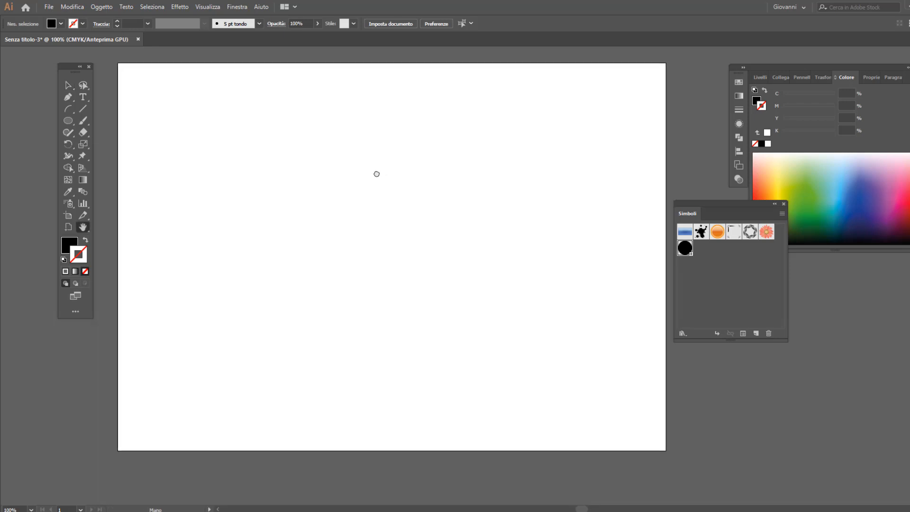
Step: Set the Symbol Sprayer tool's brush diameter to 10 mm
double_click(69, 203)
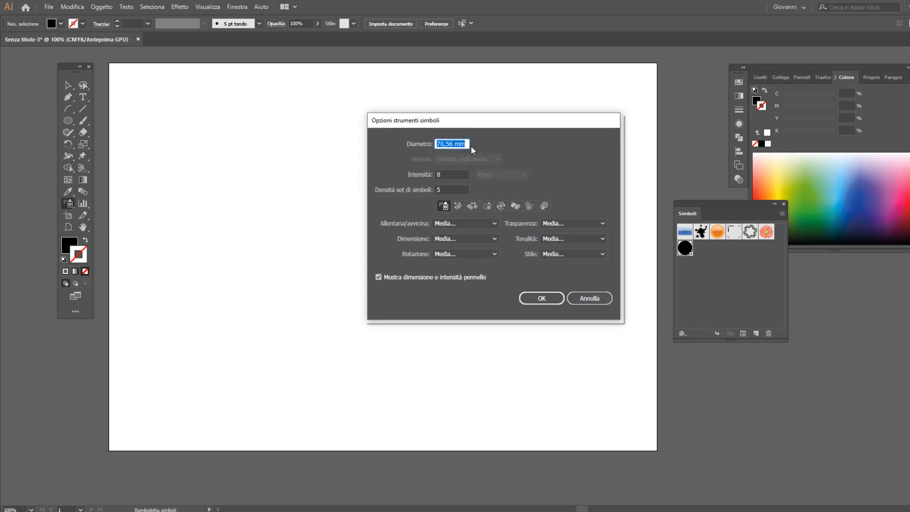
text(10)
key(Tab)
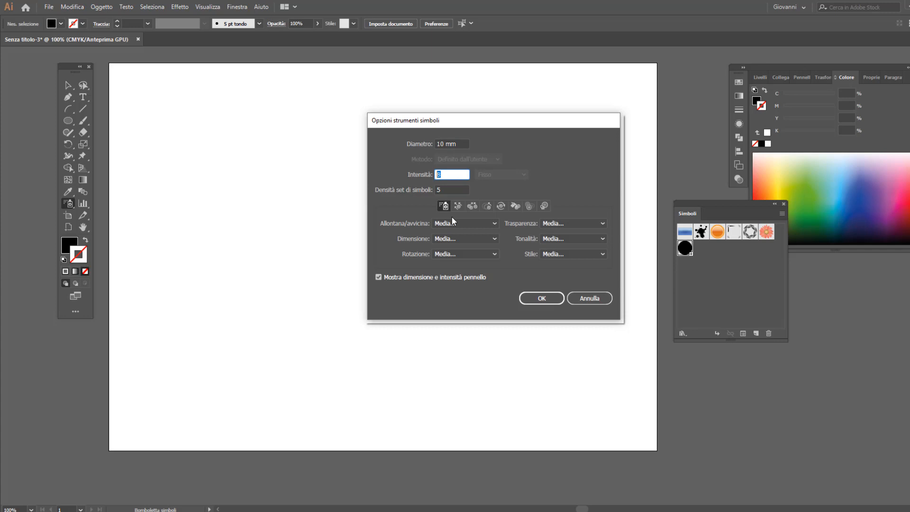
click(549, 298)
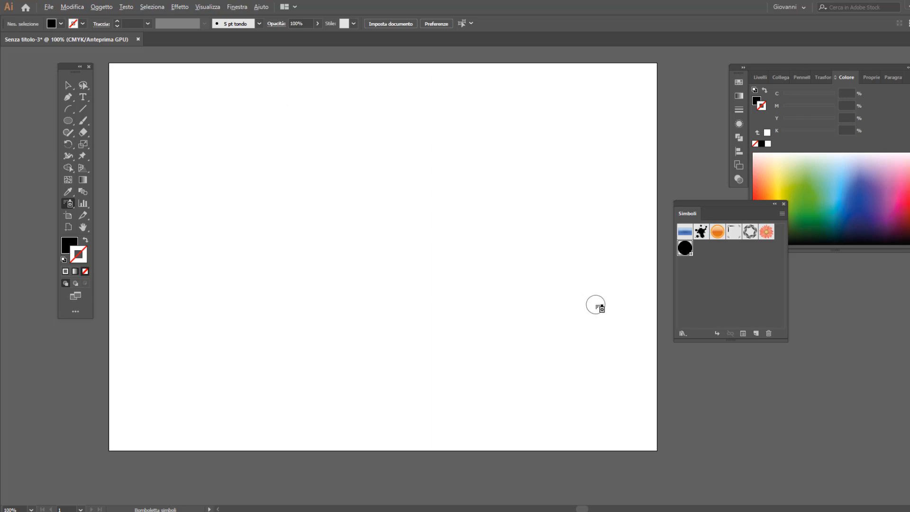
Step: Spray the circle symbol loosely over the whole artboard and past its edges, filling the empty areas with extra dots
scroll(596, 307, down, 1)
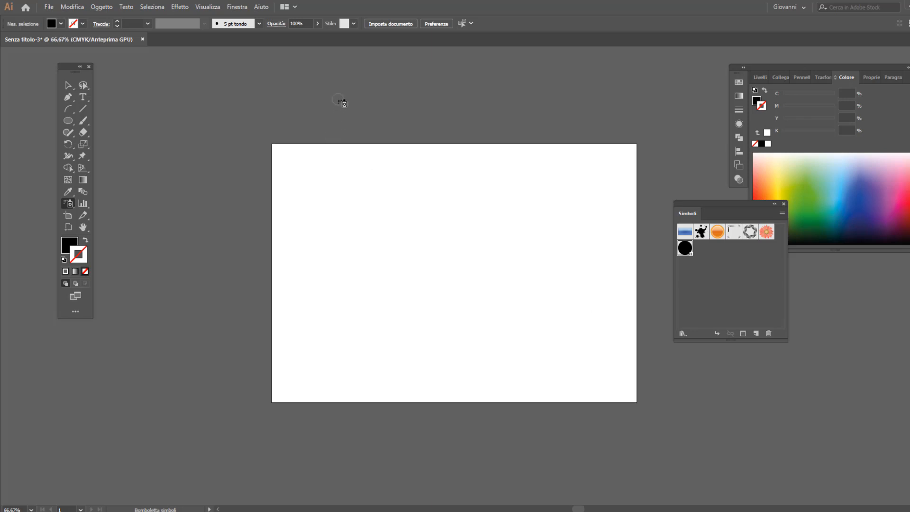
mouse_move(344, 102)
mouse_down()
mouse_move(240, 217)
mouse_move(260, 228)
mouse_move(406, 97)
mouse_move(392, 150)
mouse_move(408, 207)
mouse_move(621, 126)
mouse_move(567, 434)
mouse_move(564, 289)
mouse_up()
mouse_move(375, 250)
mouse_down()
mouse_move(371, 188)
mouse_move(412, 168)
mouse_move(363, 218)
mouse_move(330, 221)
mouse_move(305, 251)
mouse_move(313, 337)
mouse_up()
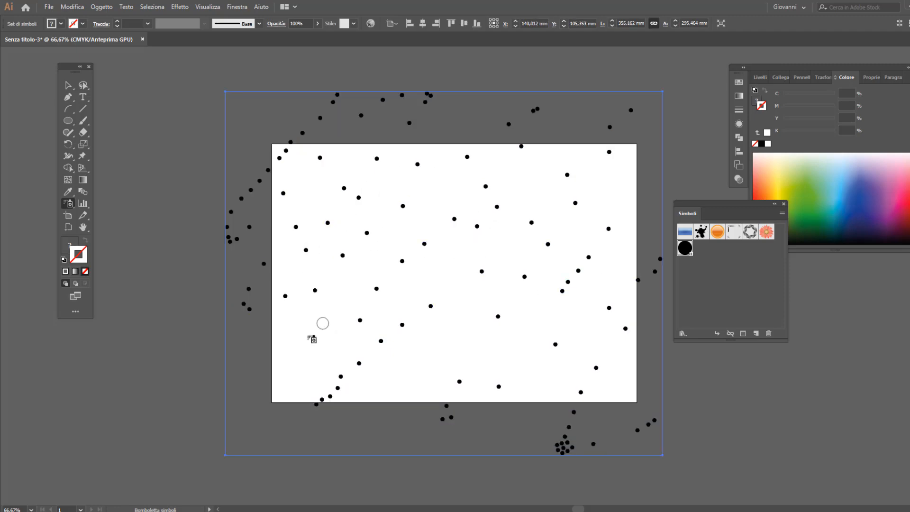
drag(317, 370, 289, 370)
mouse_move(340, 354)
mouse_down()
mouse_move(474, 319)
mouse_move(448, 275)
mouse_up()
mouse_move(439, 190)
mouse_down()
mouse_move(474, 323)
mouse_move(463, 357)
mouse_move(506, 350)
mouse_up()
click(405, 384)
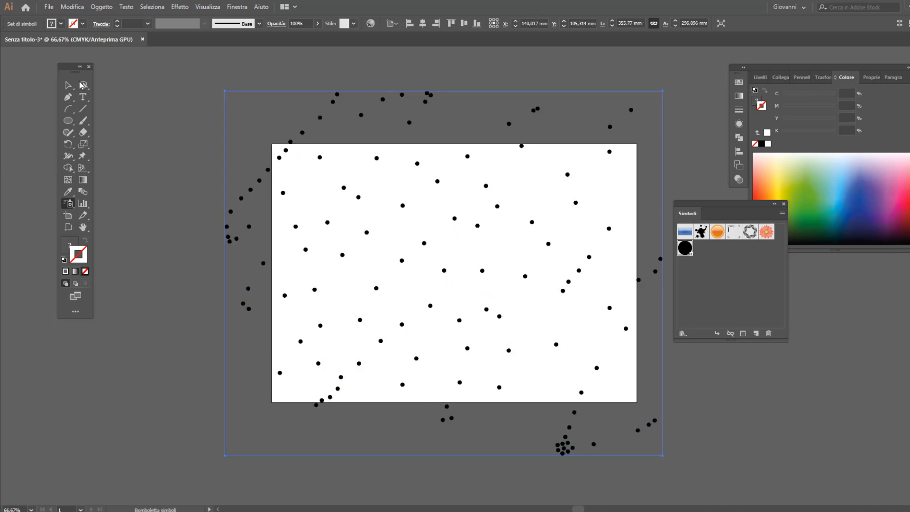
Step: Rename the layer containing the sprayed dots as "punti"
key(v)
click(762, 79)
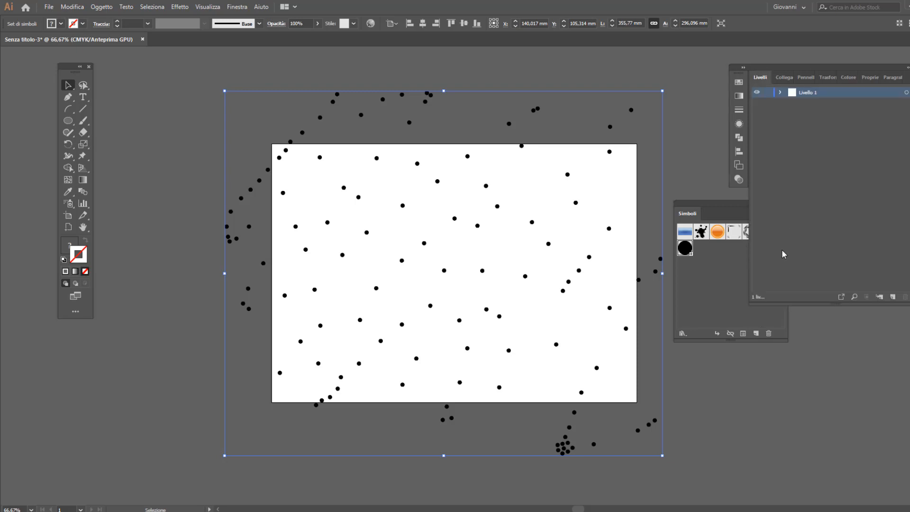
double_click(811, 94)
text(punti)
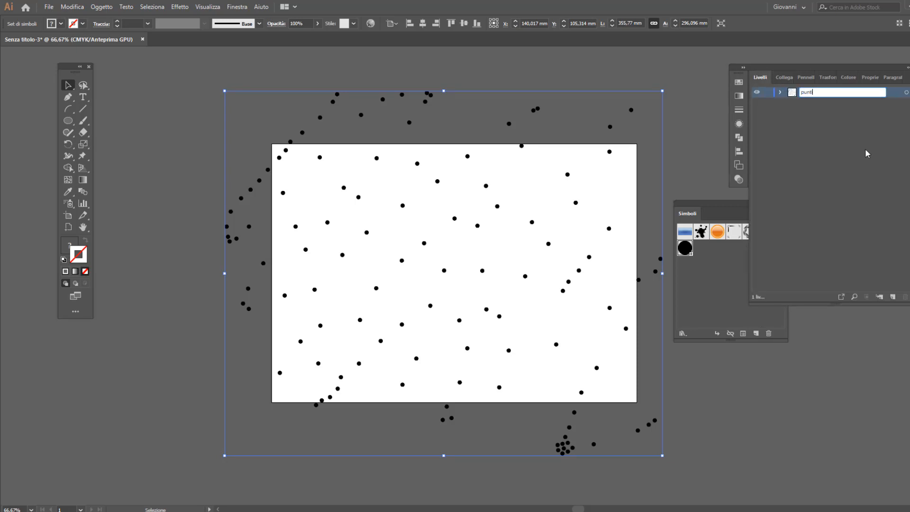
key(Return)
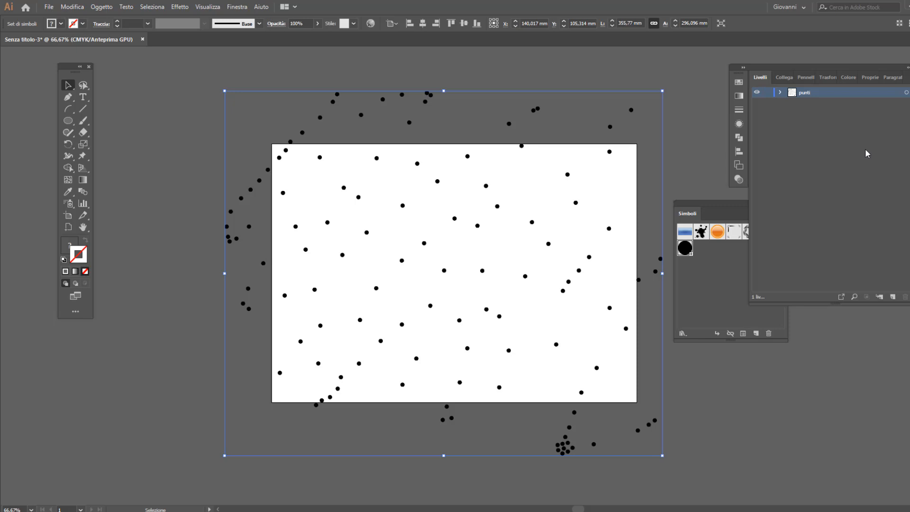
Step: Expand the symbol set with the object and fill options enabled
click(104, 7)
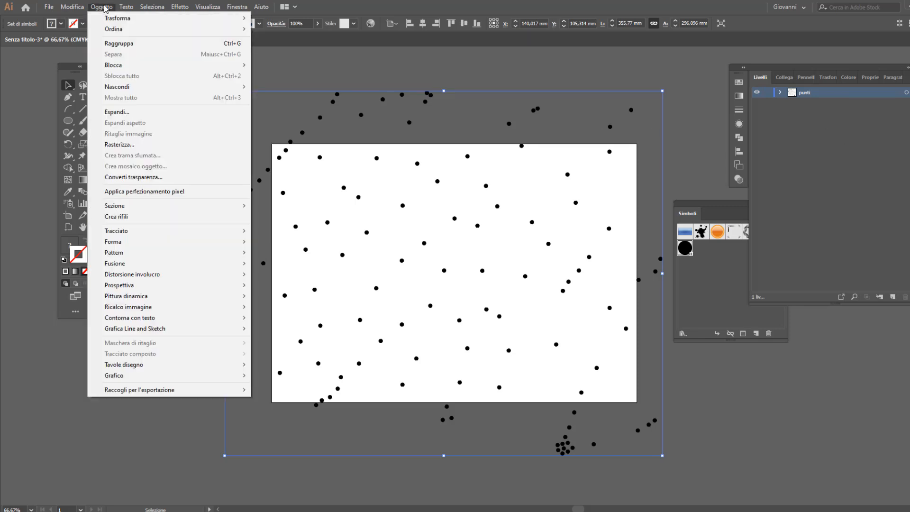
click(124, 113)
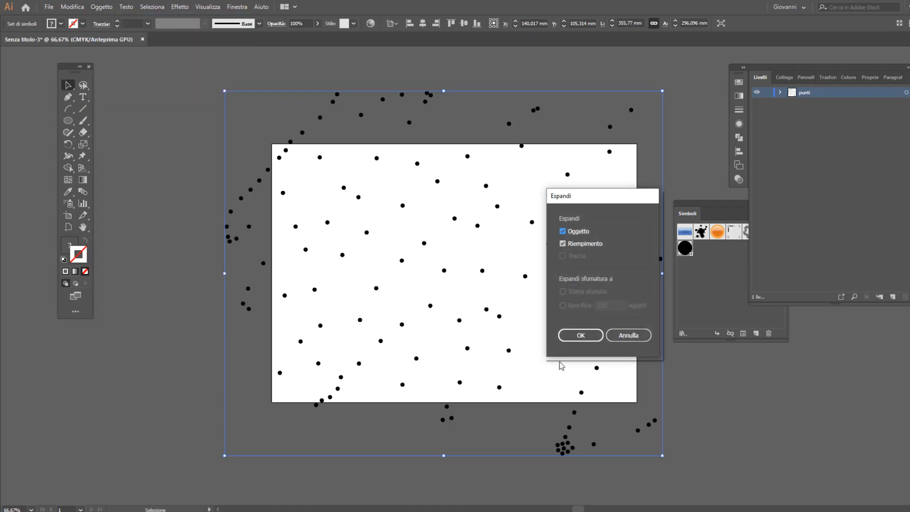
click(581, 333)
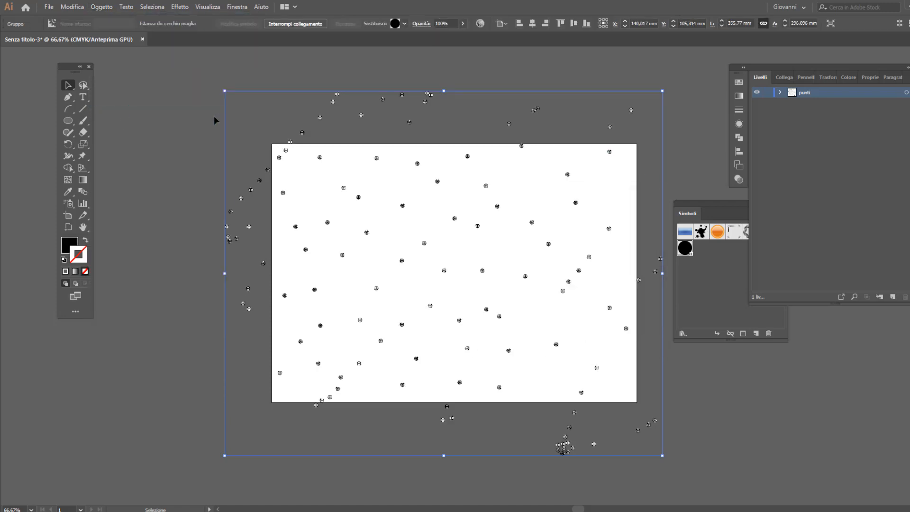
Step: Ungroup the expanded symbol set into separate dots and select all of them
click(167, 109)
drag(209, 80, 676, 449)
click(545, 157)
click(521, 143)
right_click(511, 124)
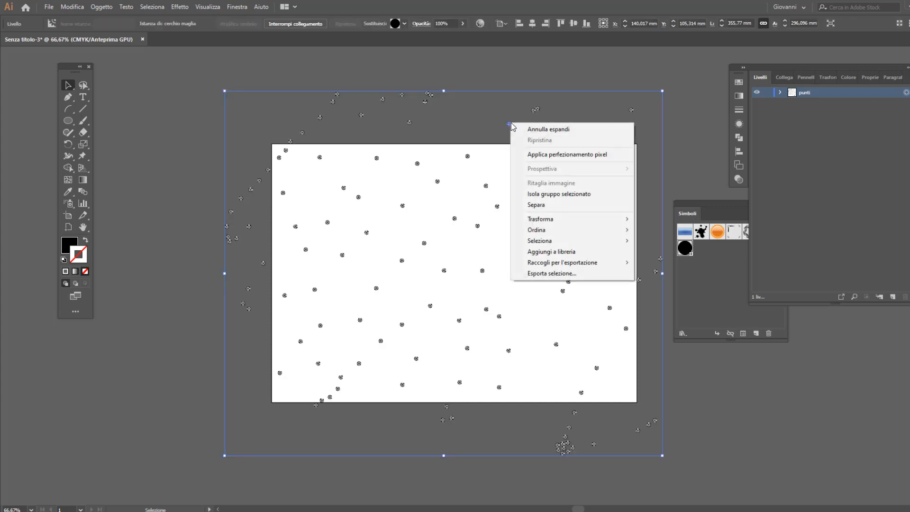
click(558, 205)
click(537, 109)
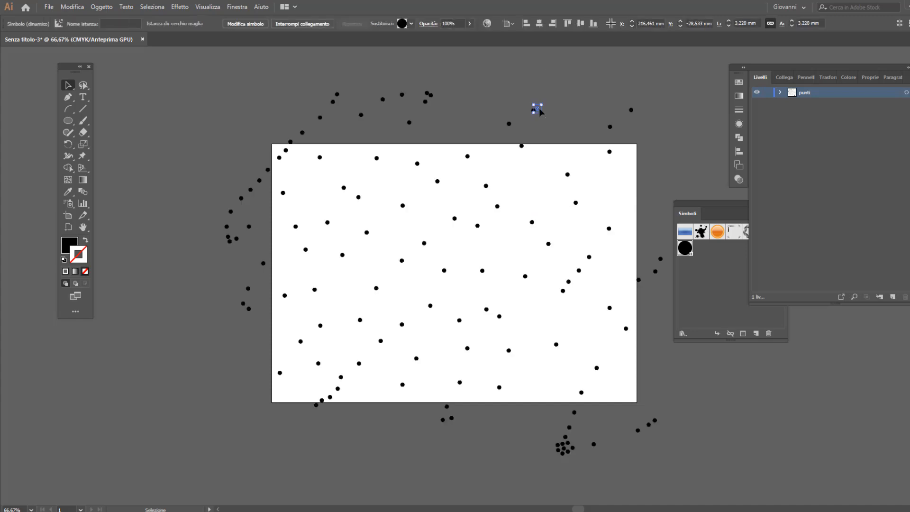
key(ctrl+a)
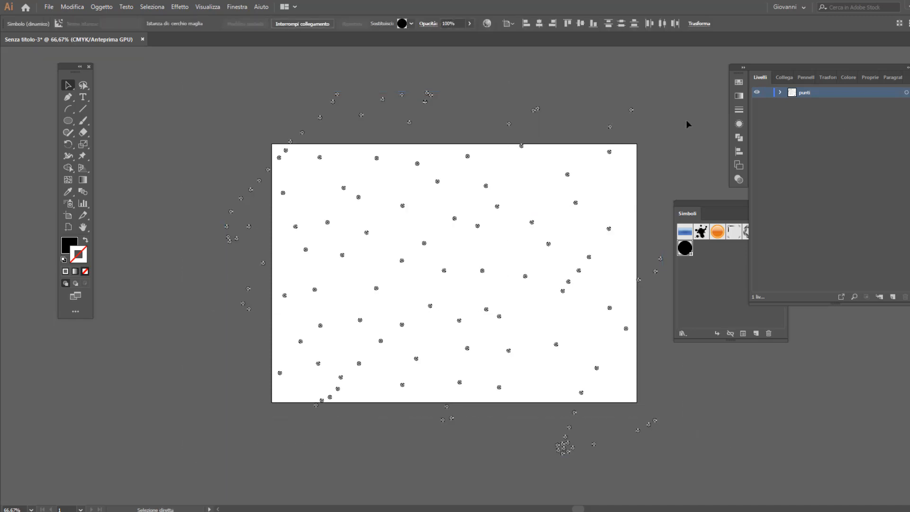
Step: Group all the selected dots and combine them with the Pathfinder Unite operation
key(ctrl+g)
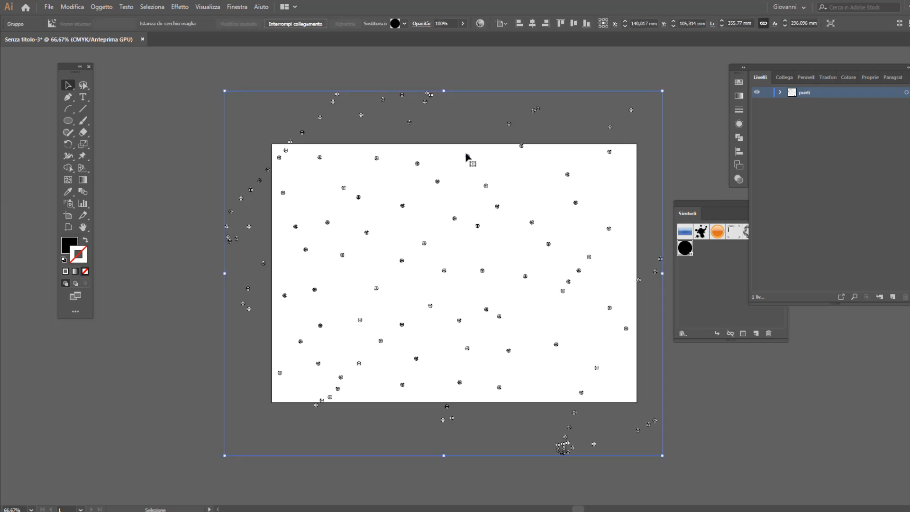
click(739, 151)
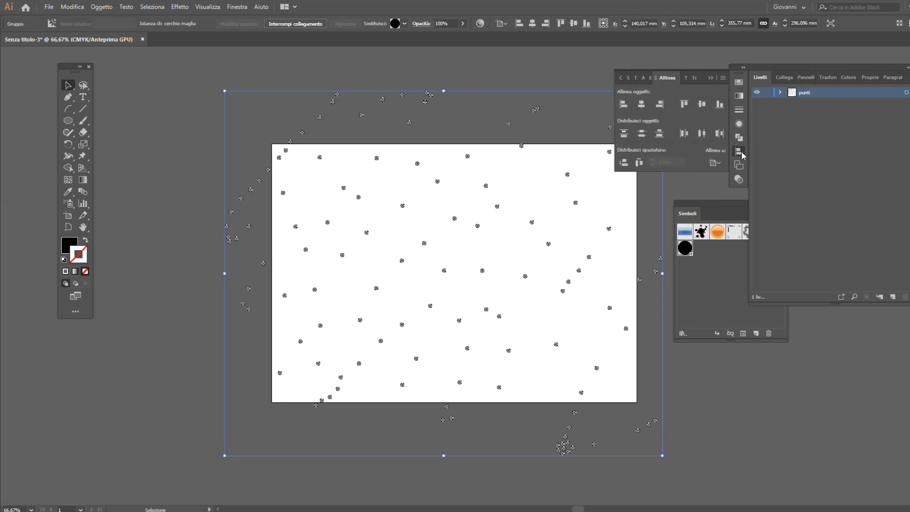
click(742, 156)
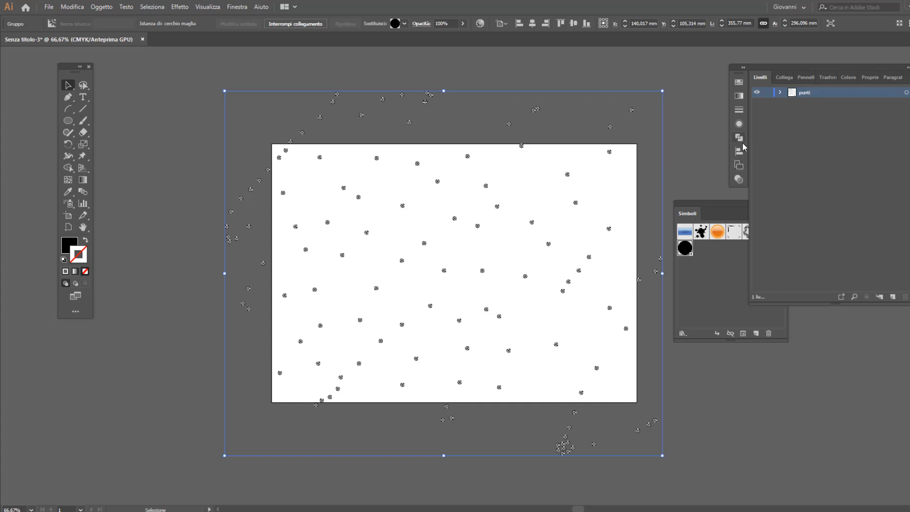
click(738, 137)
click(624, 108)
click(138, 94)
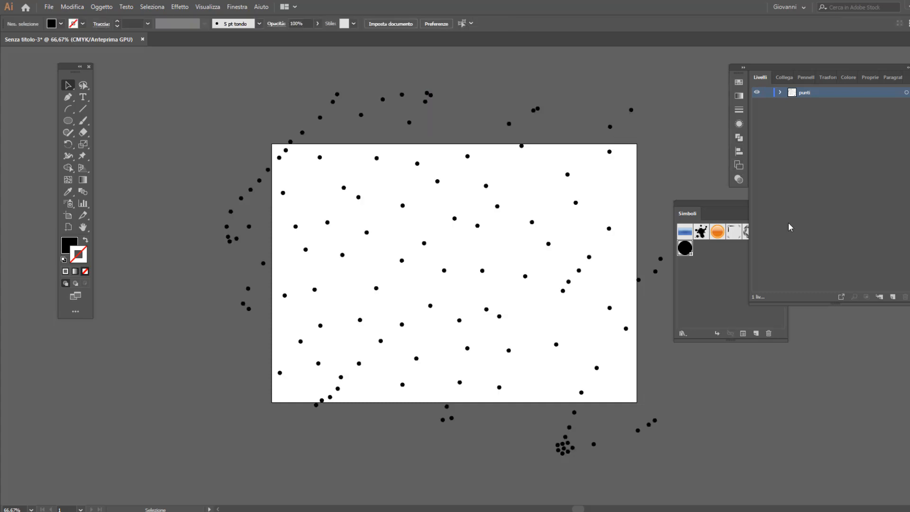
Step: Close the symbol library and add a new layer named "linee" above "punti"
drag(700, 188, 636, 205)
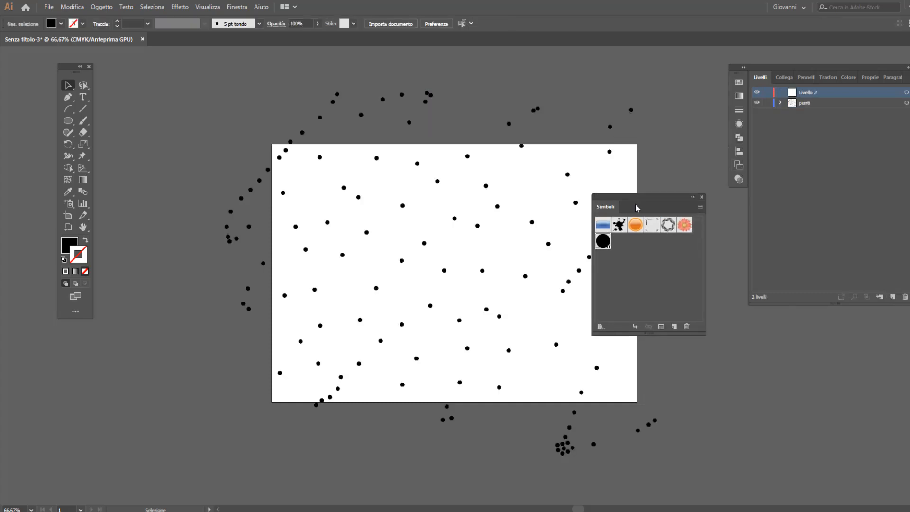
click(702, 197)
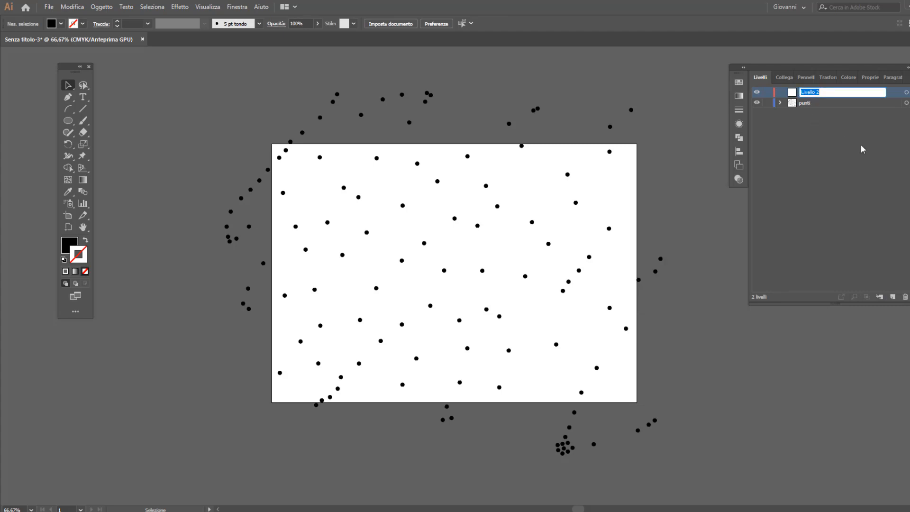
text(linee)
key(Return)
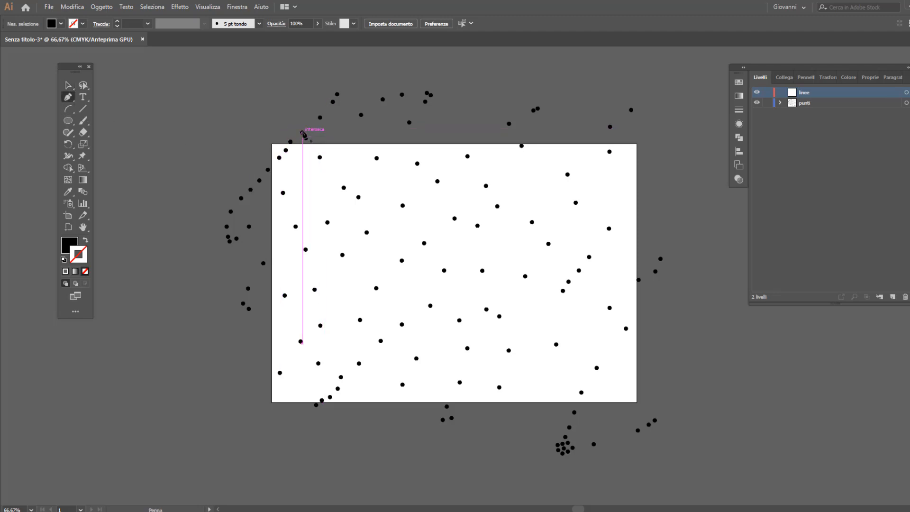
Step: Draw a closed five-point Pen path through the dots around the artboard's upper-left corner, with no fill and a black stroke
scroll(302, 133, up, 1)
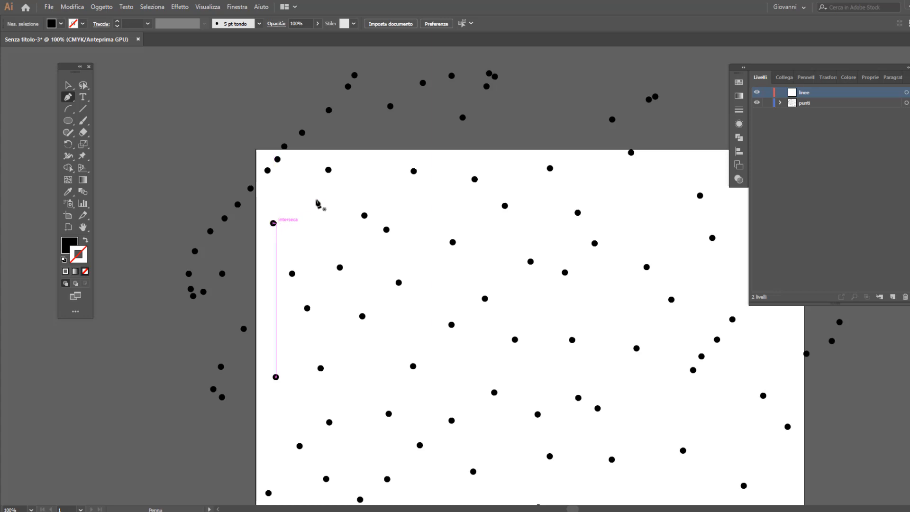
click(302, 133)
click(329, 169)
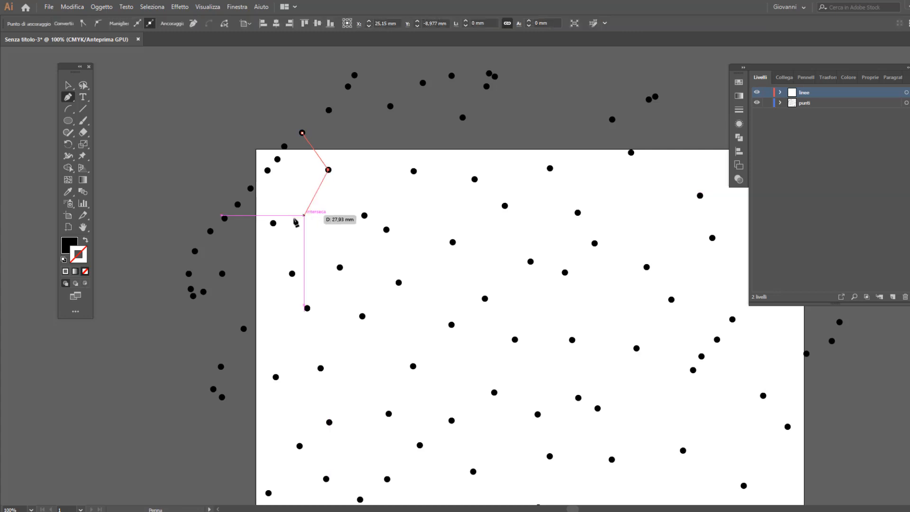
click(273, 223)
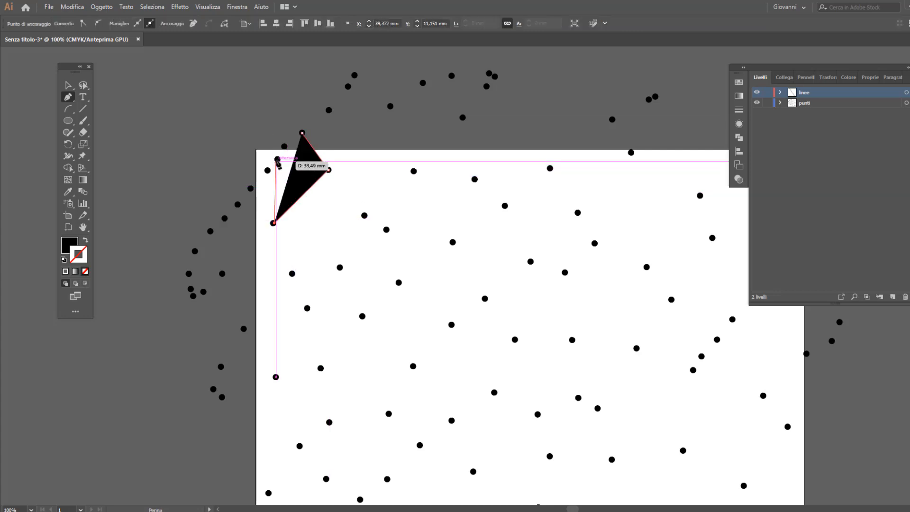
click(278, 160)
click(284, 144)
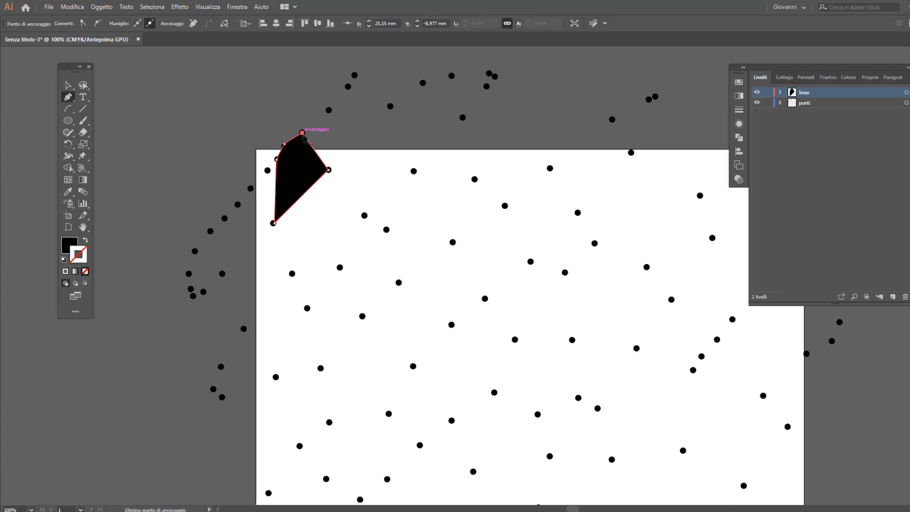
click(303, 134)
click(71, 244)
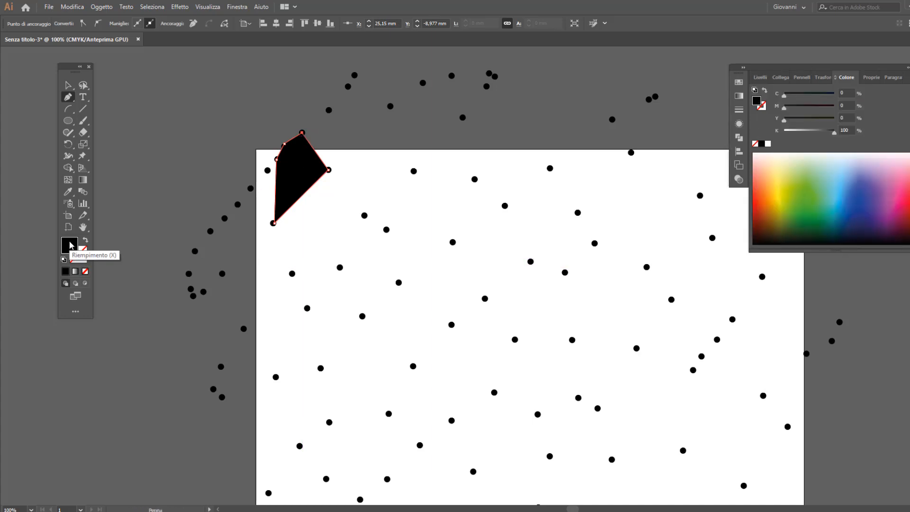
click(85, 240)
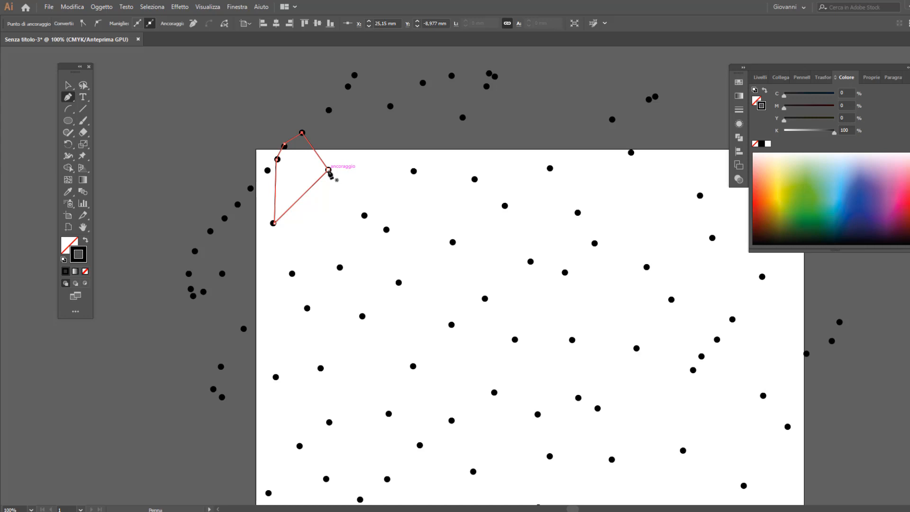
Step: Draw a triangle from the first shape's right corner dot to the next dot along the top and the dot below
mouse_move(329, 170)
mouse_down()
mouse_move(383, 171)
mouse_move(329, 170)
mouse_up()
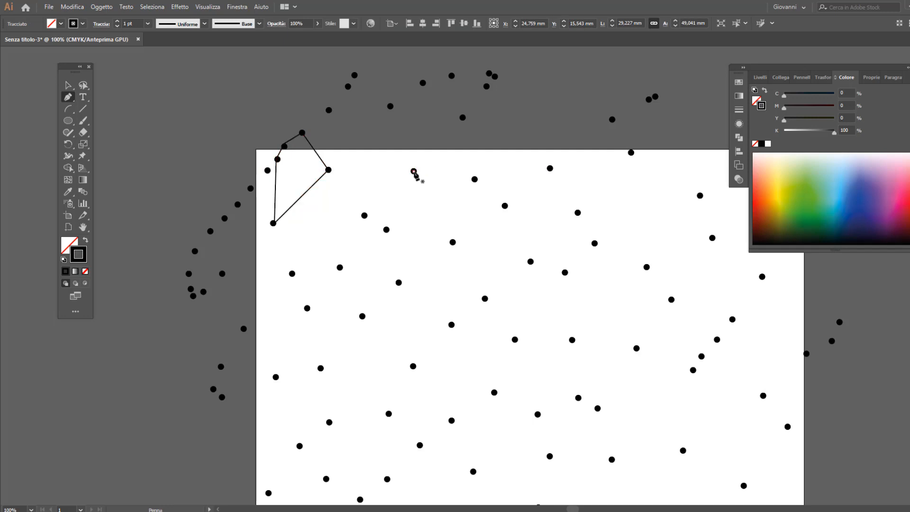
click(413, 171)
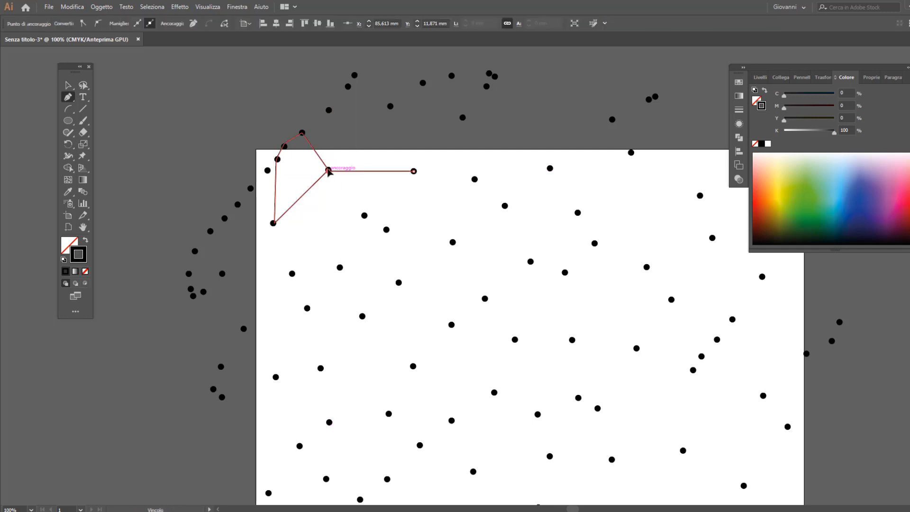
scroll(331, 174, up, 4)
click(330, 174)
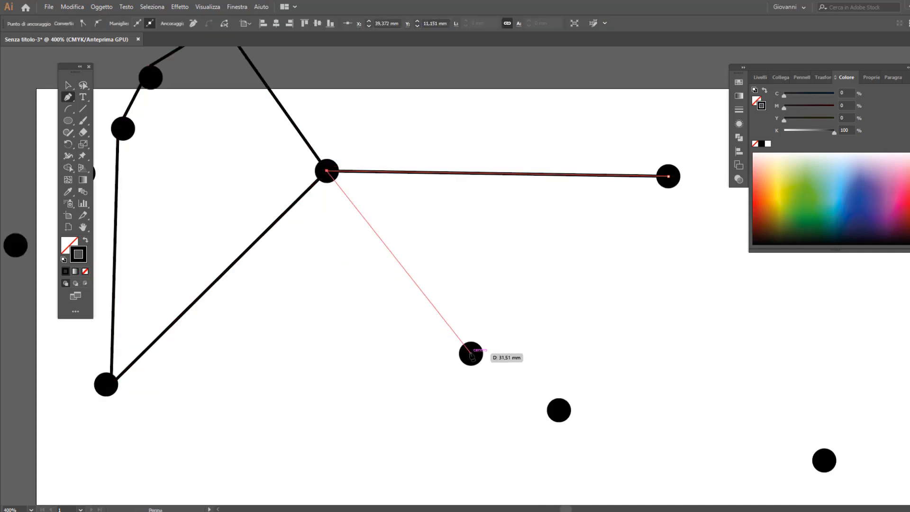
click(471, 353)
click(668, 177)
Step: Add a triangle fanning from the top dot to the two lower dots, and link its base back to the first shape's lowest dot
click(559, 410)
click(668, 176)
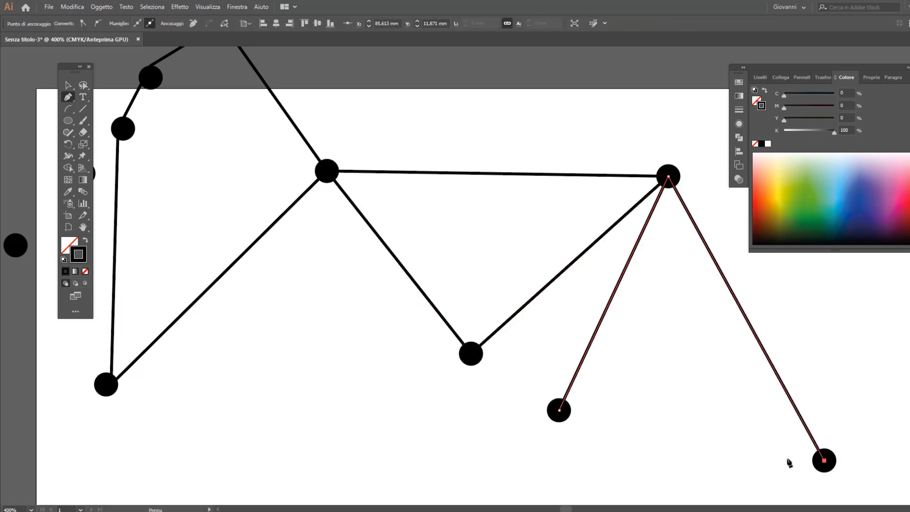
click(824, 460)
click(558, 410)
click(559, 410)
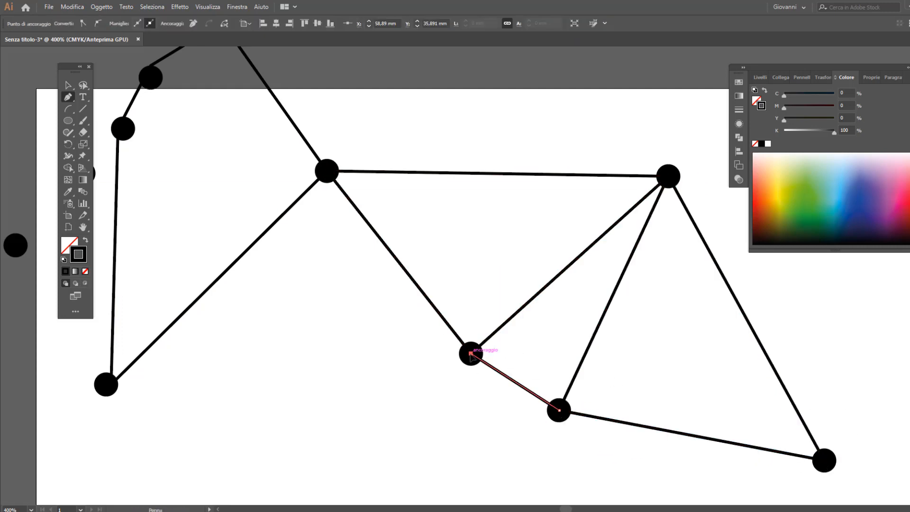
click(472, 354)
click(111, 384)
Step: Draw a triangle down from the first shape's lowest dot, and link that dot up to the dots at the artboard's left corner
scroll(165, 374, down, 1)
scroll(327, 426, down, 2)
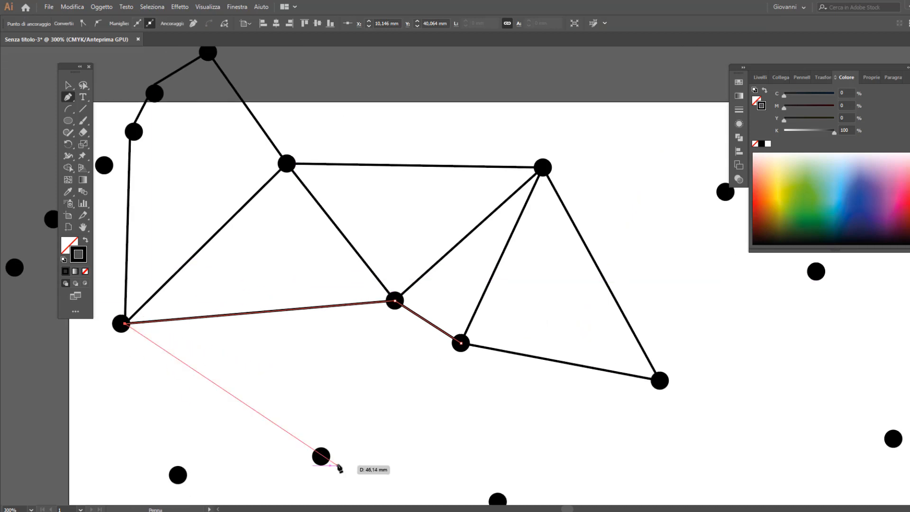
click(321, 457)
click(178, 475)
click(121, 324)
scroll(286, 355, down, 2)
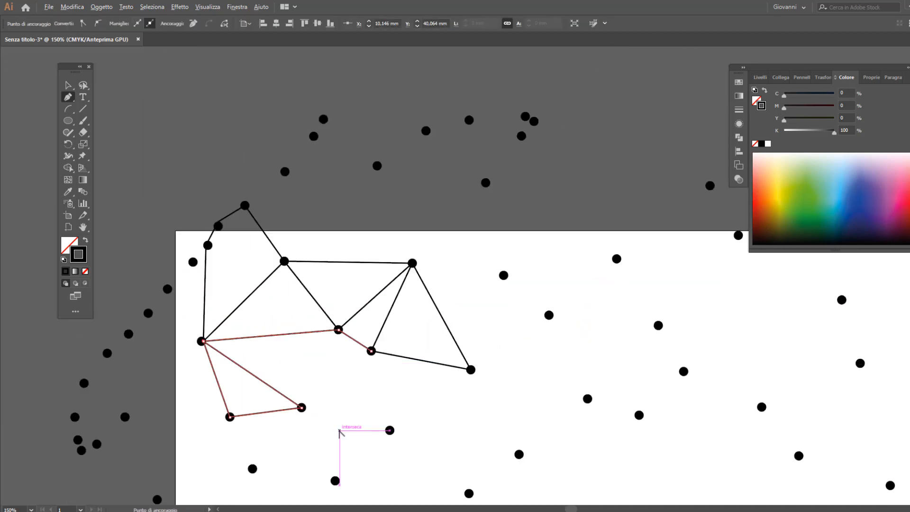
scroll(189, 285, up, 1)
click(203, 252)
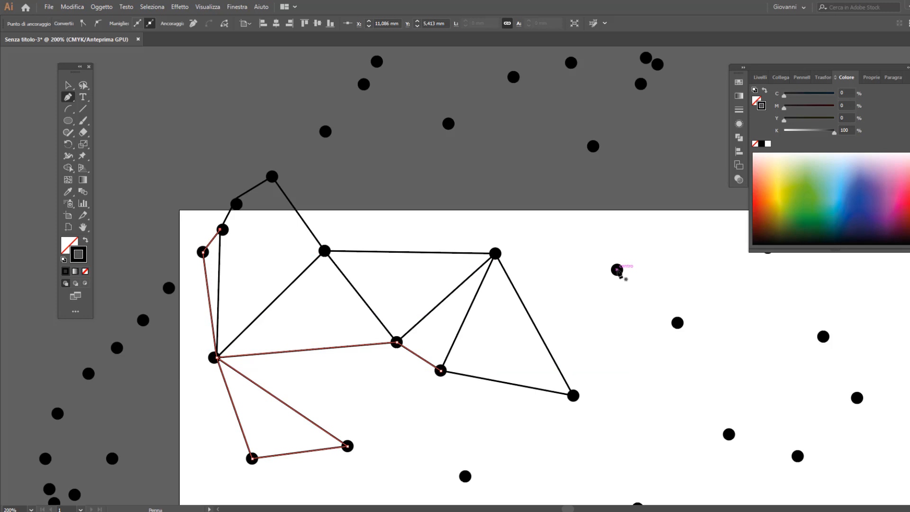
Step: Connect the next two dots to the right into a triangle with the mesh's right corner, and link its top to the mesh's top dot
click(616, 270)
click(677, 322)
click(573, 395)
click(617, 269)
click(495, 254)
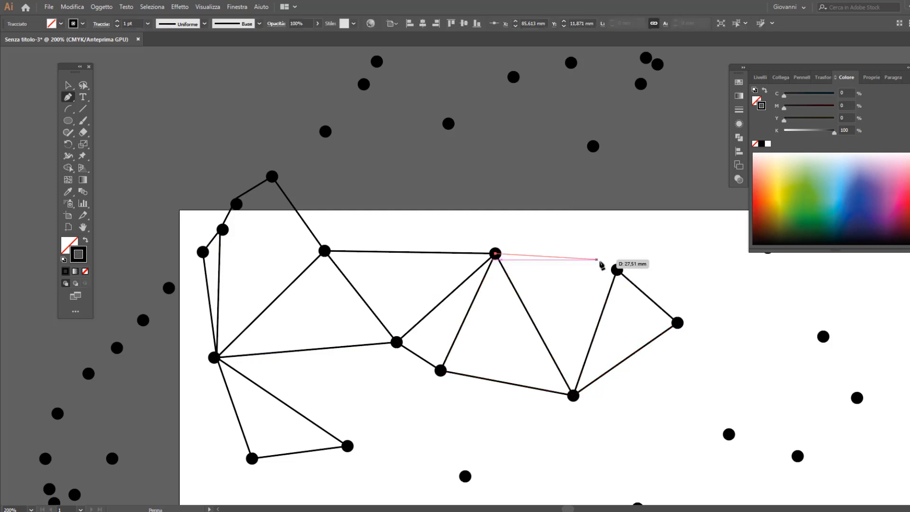
click(617, 270)
Step: Continue the line from the new triangle's top dot through five dots above the artboard's top edge
click(593, 147)
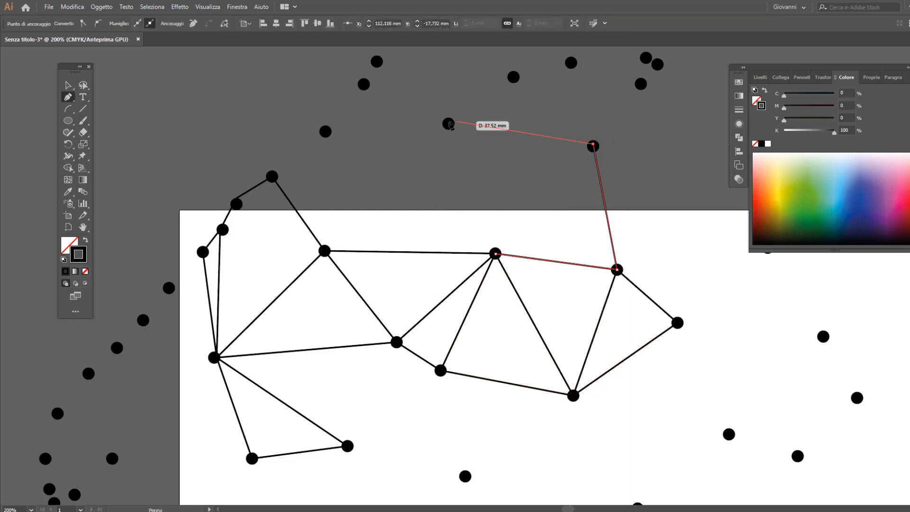
click(448, 123)
click(513, 77)
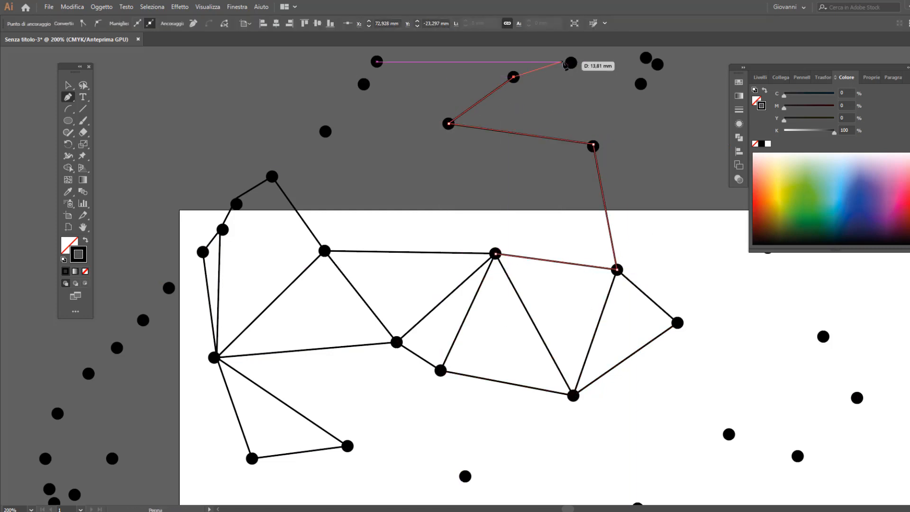
click(572, 63)
click(641, 84)
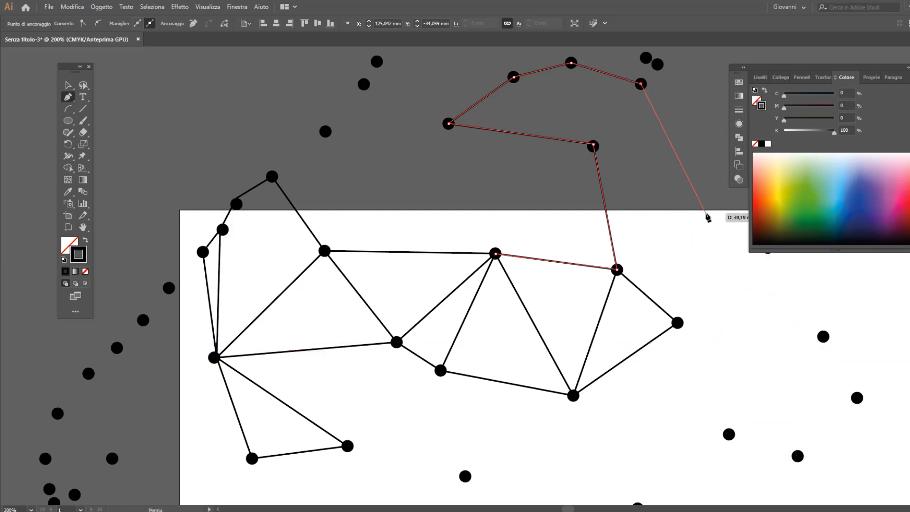
Step: Extend the line down into the artboard through two dots, and close a four-sided shape around the three dots below them
drag(641, 84, 396, 116)
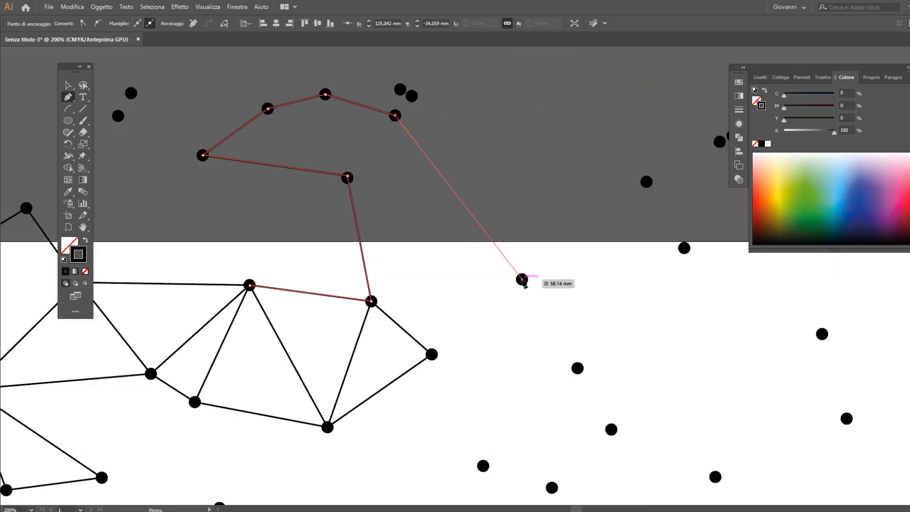
click(522, 280)
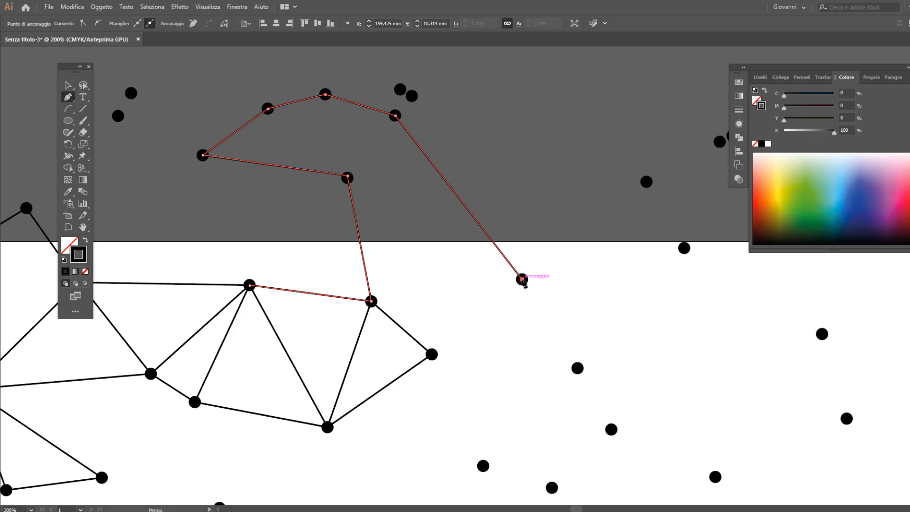
click(577, 368)
click(483, 467)
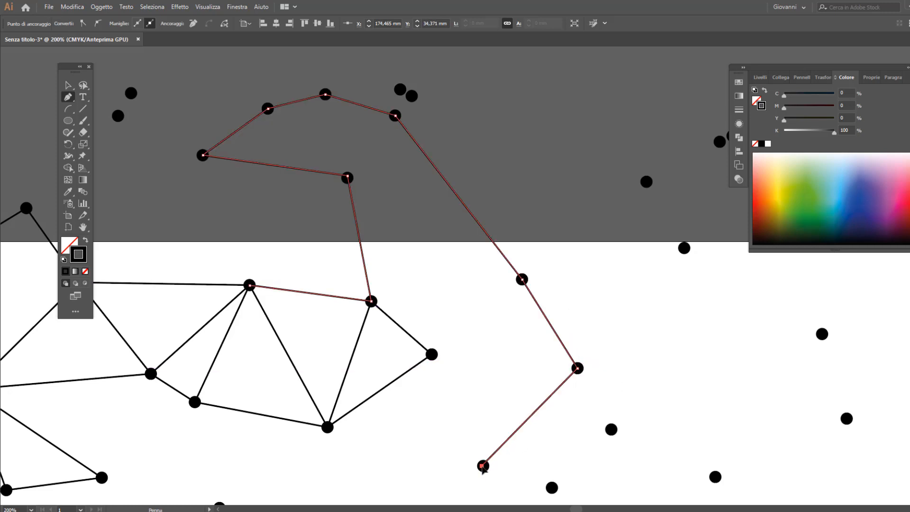
click(552, 488)
click(611, 430)
click(577, 368)
Step: Connect the dot near the artboard's top edge to the mesh, and enclose the two dots above the edge in a four-sided shape
click(685, 248)
click(522, 280)
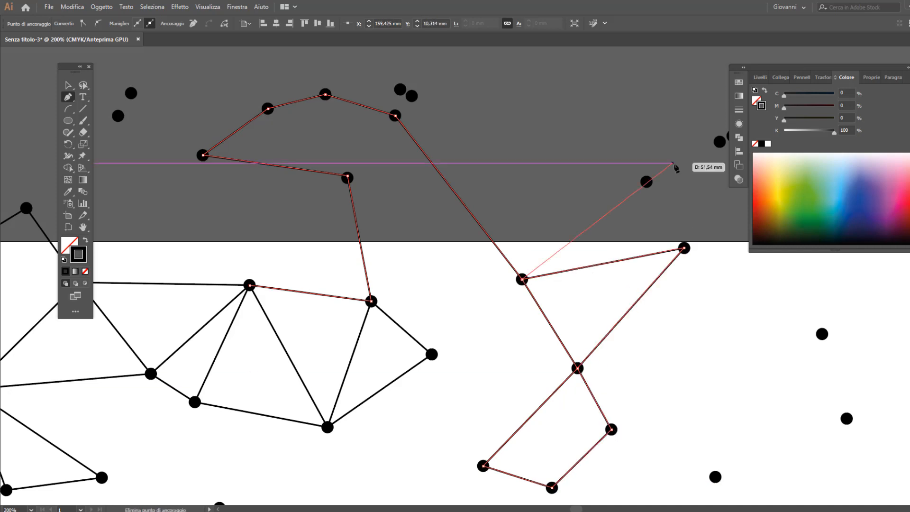
click(647, 181)
click(720, 141)
click(684, 248)
Step: Extend the mesh right through two dots and back along the lower dot, and add a diagonal across the enclosed shape
click(822, 334)
click(847, 419)
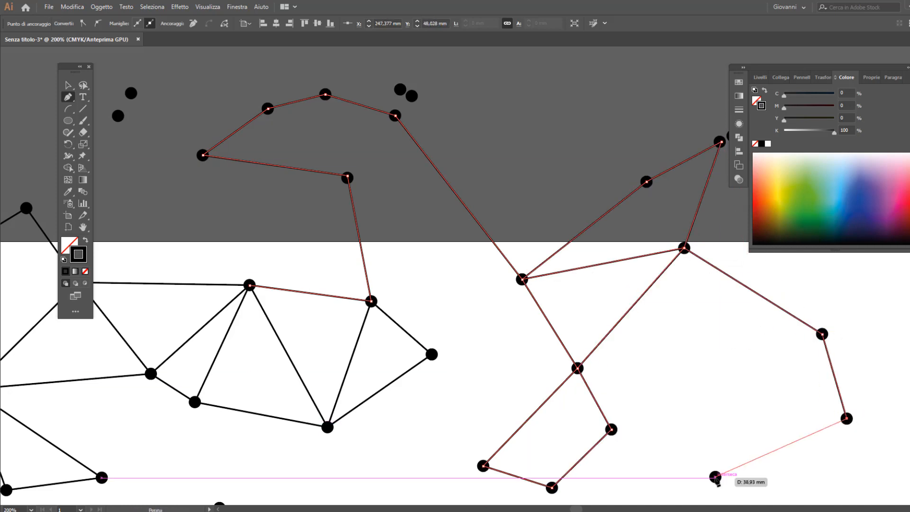
click(715, 477)
click(612, 430)
click(612, 430)
click(822, 334)
Step: Connect the dots around the artboard's upper-right corner to the mesh, closing the outline through the outer dots above the edge
key(ctrl+minus)
click(529, 232)
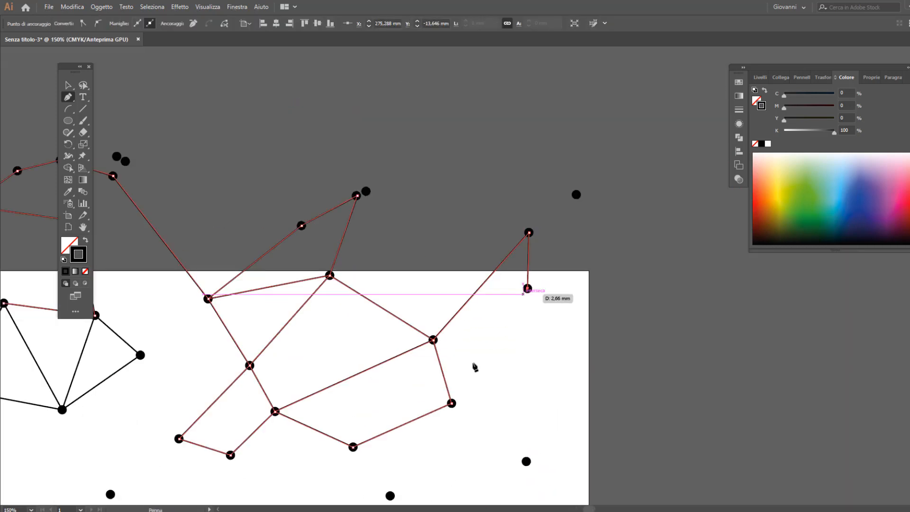
click(528, 288)
click(451, 403)
click(526, 461)
click(528, 288)
click(576, 195)
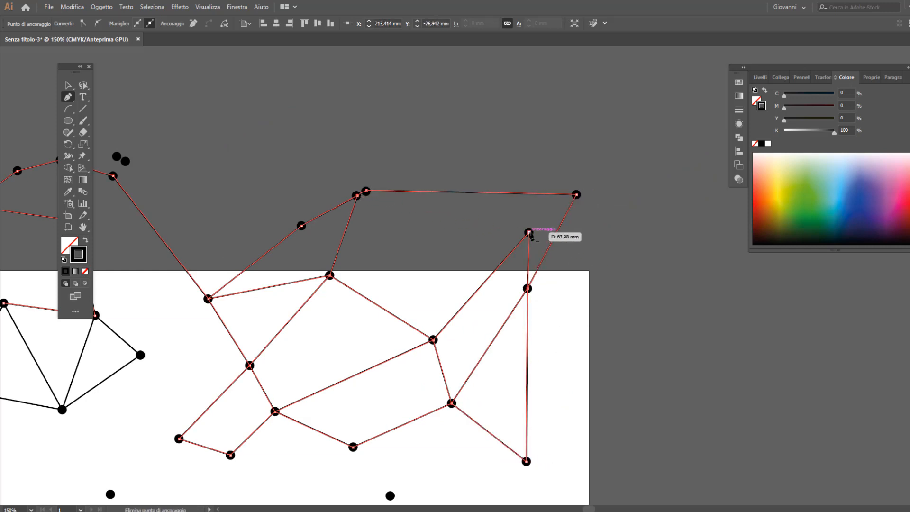
click(528, 233)
Step: Start a new path at the dots beyond the artboard's right edge, run it inward to the mesh's lower dot and down through two dots
key(ctrl+minus)
click(641, 374)
click(609, 405)
click(474, 351)
click(448, 319)
click(438, 400)
click(495, 422)
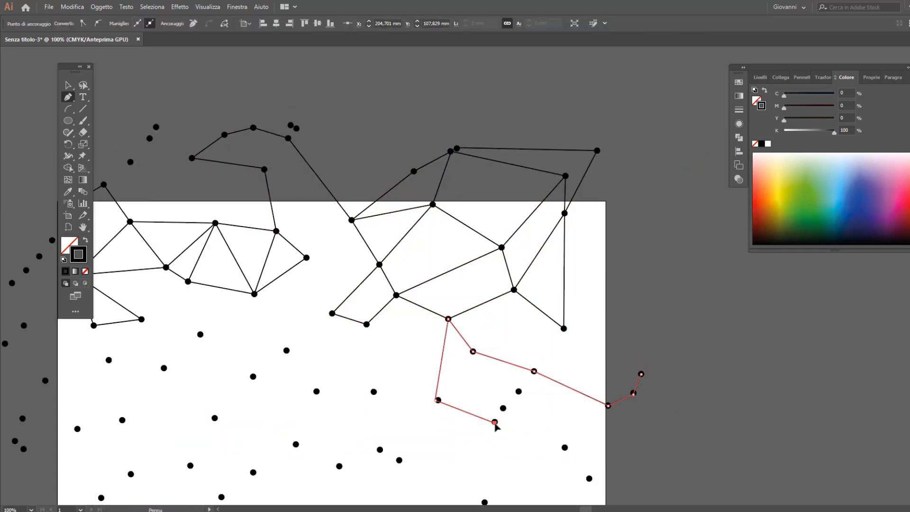
Step: Connect the cluster of dots in the lower-right area, linking the inner dots back to the path in a closed shape
click(473, 351)
click(519, 391)
click(503, 408)
click(564, 447)
click(495, 422)
Step: Enclose the two dots near the artboard's lower-right corner, and link the cluster to the dot at the right edge
click(484, 502)
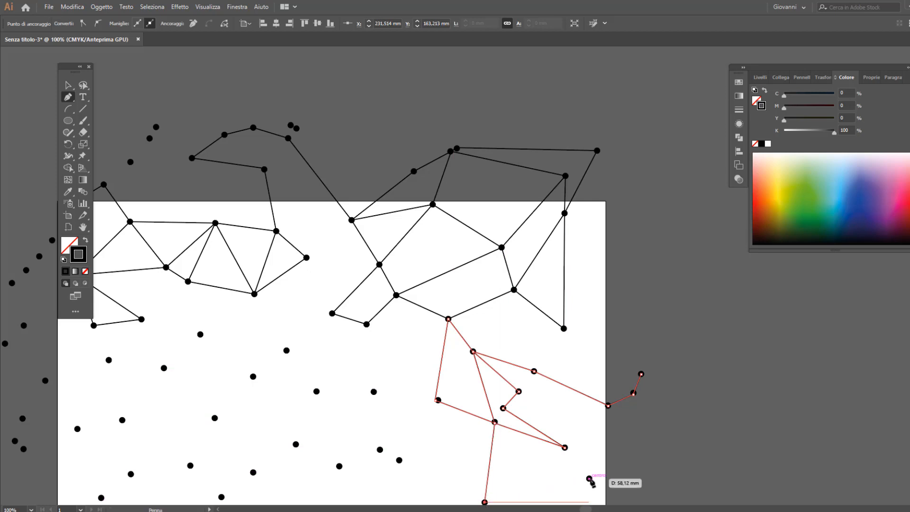
click(588, 478)
click(565, 447)
click(609, 405)
click(519, 391)
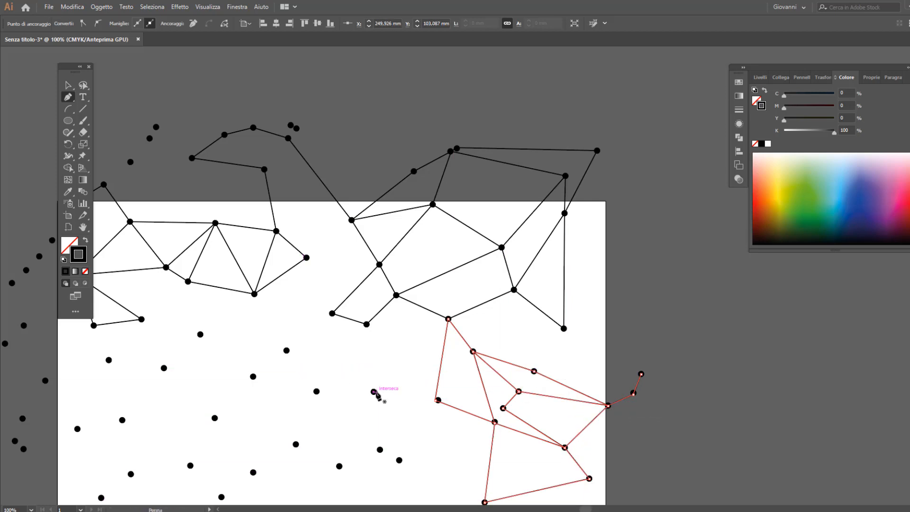
Step: Draw a closed four-sided shape from the central dot through the two dots below it to the mesh's nearest dot
click(374, 392)
click(379, 449)
click(399, 460)
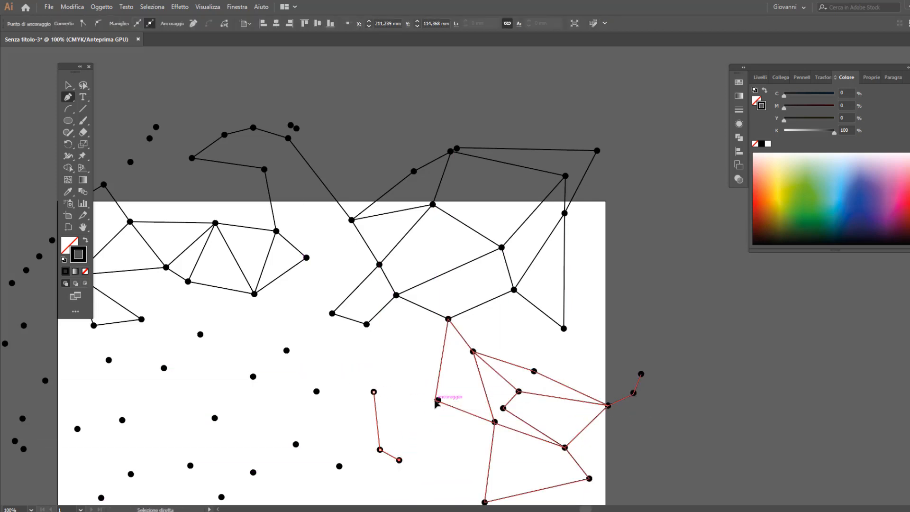
click(438, 400)
scroll(436, 402, up, 3)
scroll(434, 397, down, 2)
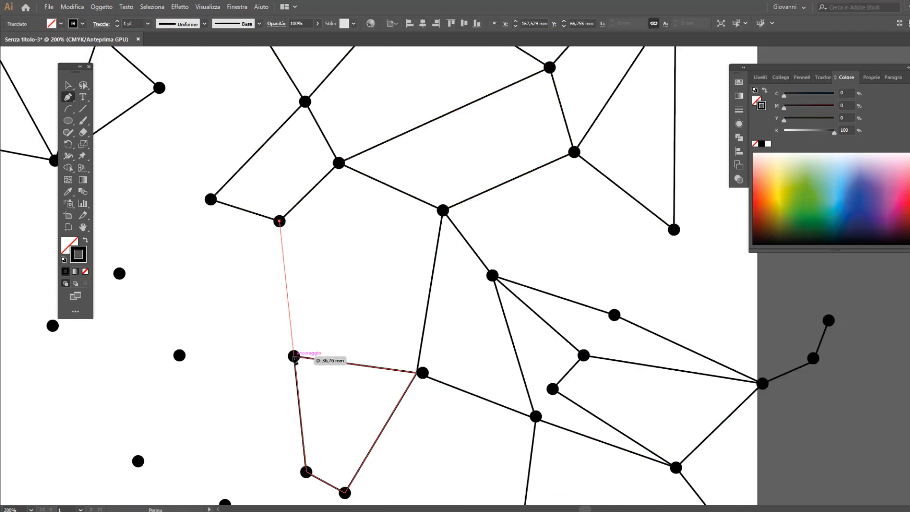
click(294, 356)
Step: Form a triangle between the central dot, its left neighbour and the mesh's lower dot above, undoing the extra segments
click(179, 355)
click(279, 221)
click(120, 274)
click(210, 200)
key(ctrl+z)
key(ctrl+z)
scroll(531, 288, down, 1)
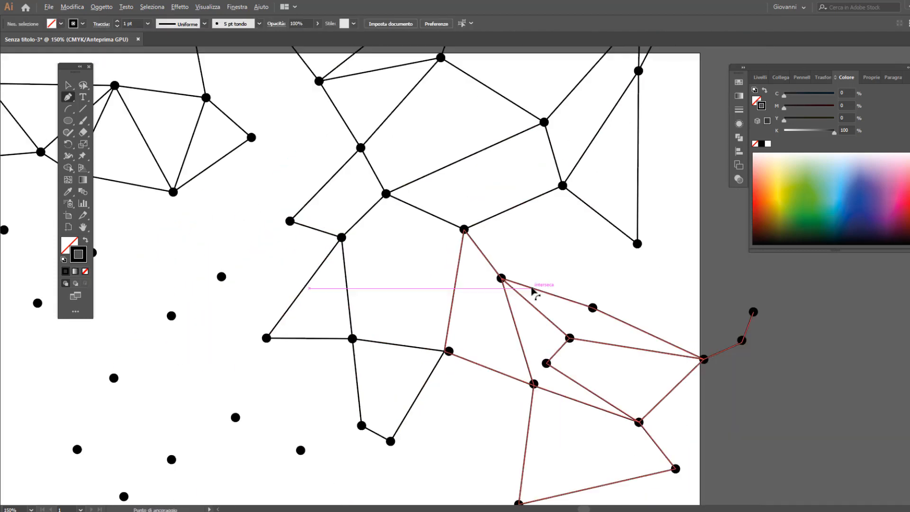
Step: Run a path inward from the dot near the artboard's lower-right corner, enclose four lower dots and link them to the mesh above
scroll(532, 292, down, 1)
click(665, 426)
click(604, 391)
click(533, 400)
click(519, 456)
click(459, 448)
click(471, 398)
click(533, 400)
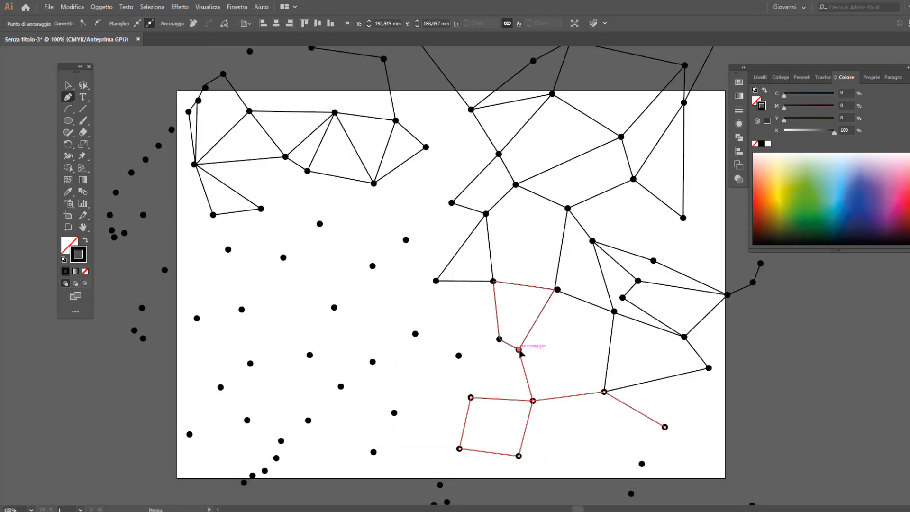
Step: Close the large polygon along the artboard's bottom by joining its right-hand dots back to the four-sided shape
click(664, 427)
click(642, 463)
click(519, 455)
scroll(636, 474, down, 2)
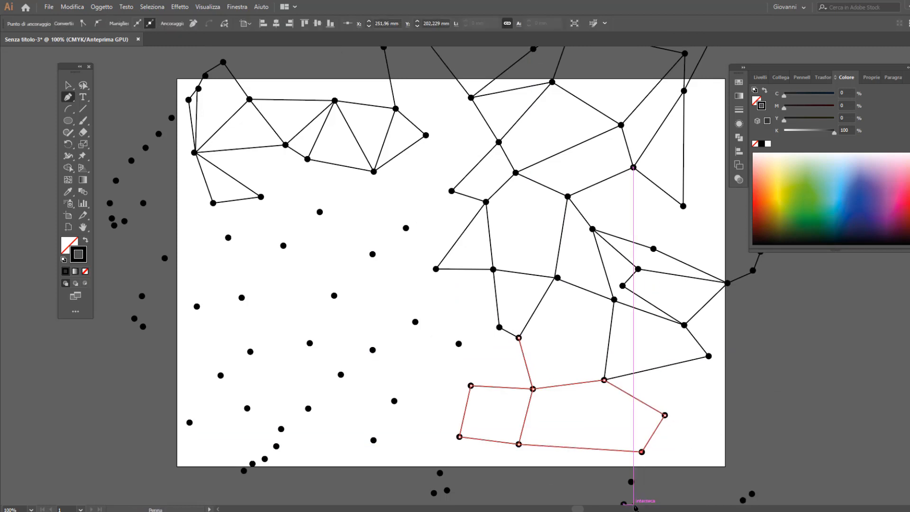
Step: Connect the dots outside the artboard's lower-right corner in a closed outline and link them to the two nearest mesh dots
click(753, 458)
click(743, 464)
click(727, 473)
click(635, 446)
click(642, 417)
click(755, 458)
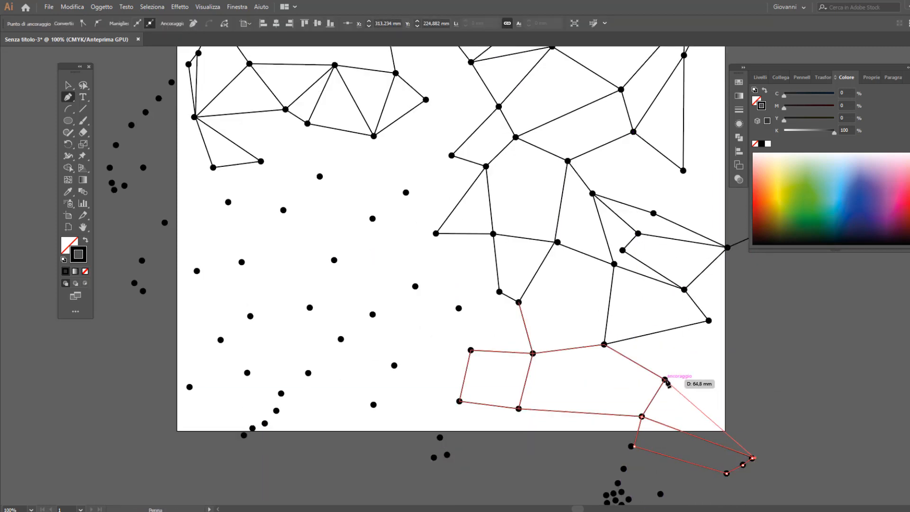
click(664, 379)
key(Escape)
Step: Enclose four dots in the lower-left-centre area with a quadrilateral, undoing the stray segments beyond it
click(394, 366)
click(374, 405)
click(341, 339)
click(373, 314)
scroll(373, 314, up, 2)
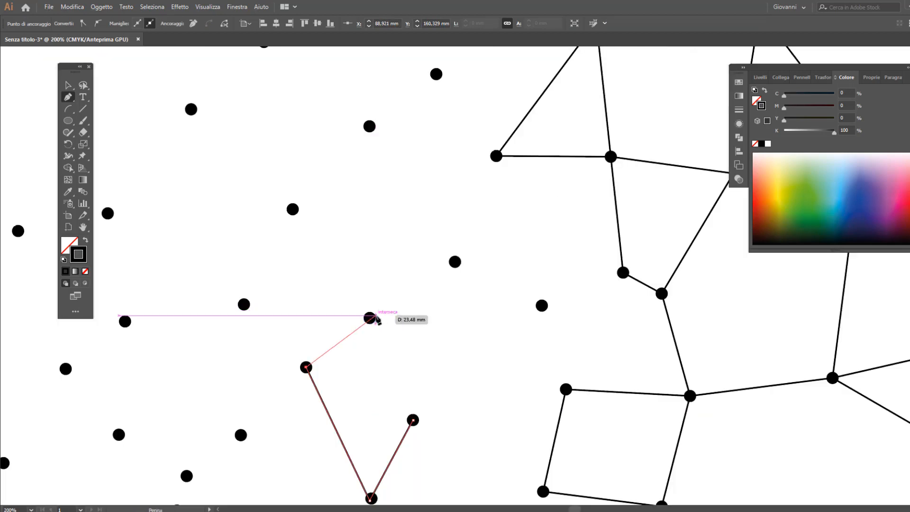
click(394, 366)
click(455, 262)
click(370, 318)
key(ctrl+z)
key(ctrl+z)
Step: Extend the quadrilateral through the two dots to its upper right into a second closed shape, and link it to the dot above
click(370, 318)
click(454, 261)
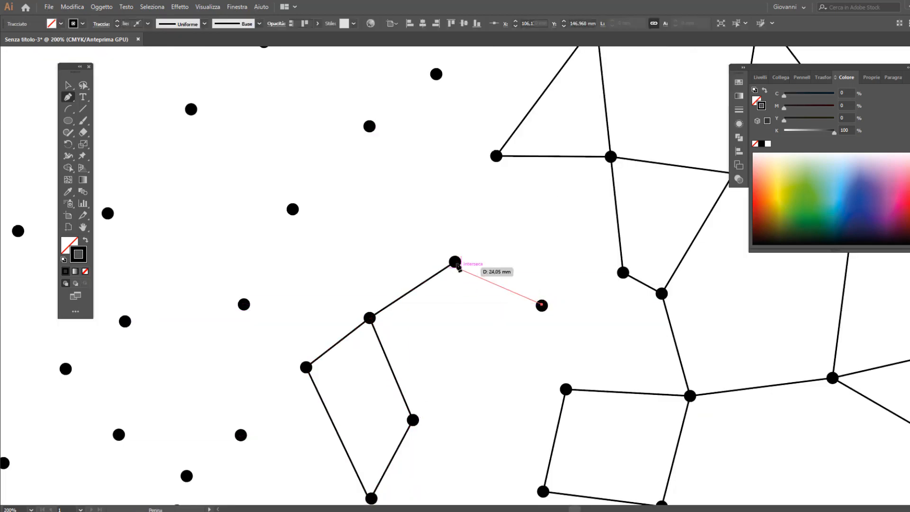
click(541, 305)
click(369, 126)
click(454, 261)
key(Escape)
click(413, 420)
click(542, 305)
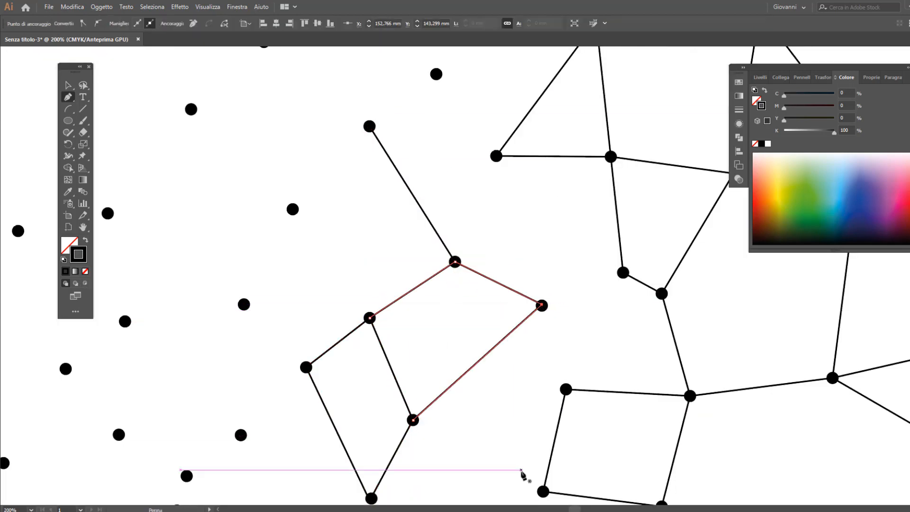
Step: Draw an outline through the dots above the quadrilaterals, joining the mesh's left dot and closing it across the shared dot
click(293, 209)
click(369, 126)
click(437, 75)
click(497, 156)
click(455, 262)
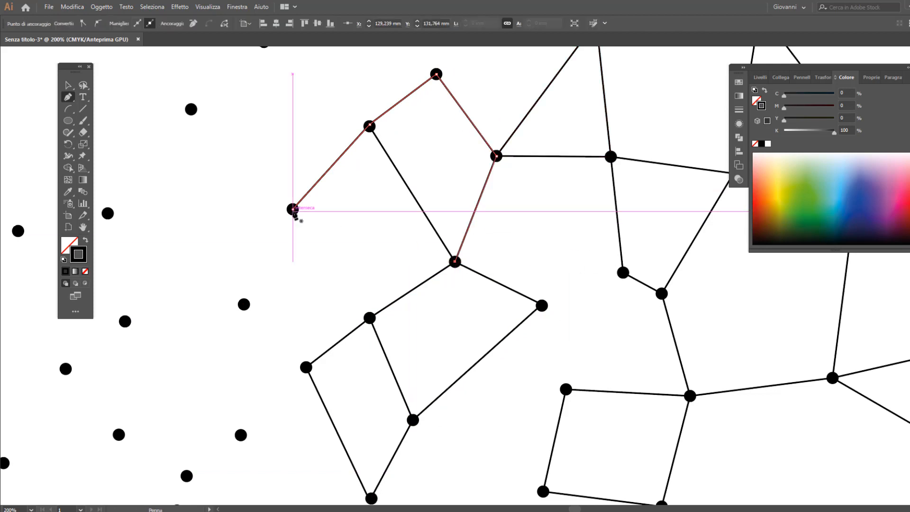
click(292, 209)
Step: Enclose the two dots left of the quadrilateral in a closed shape that shares its left corner and the dot above
click(244, 305)
click(292, 209)
click(306, 367)
click(240, 436)
click(244, 304)
scroll(387, 340, down, 2)
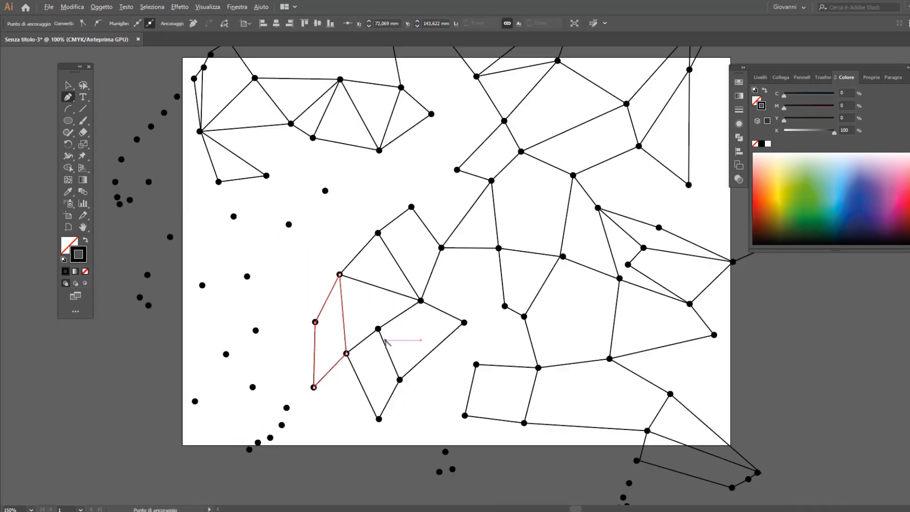
Step: Draw a closed five-point shape through the isolated dots in the artboard's left area
click(255, 330)
click(288, 224)
click(233, 216)
click(202, 285)
click(247, 277)
click(255, 331)
Step: Connect the upper-left mesh to the dot on its right, the dot beyond the artboard's left edge and the five-point shape
click(325, 190)
click(219, 181)
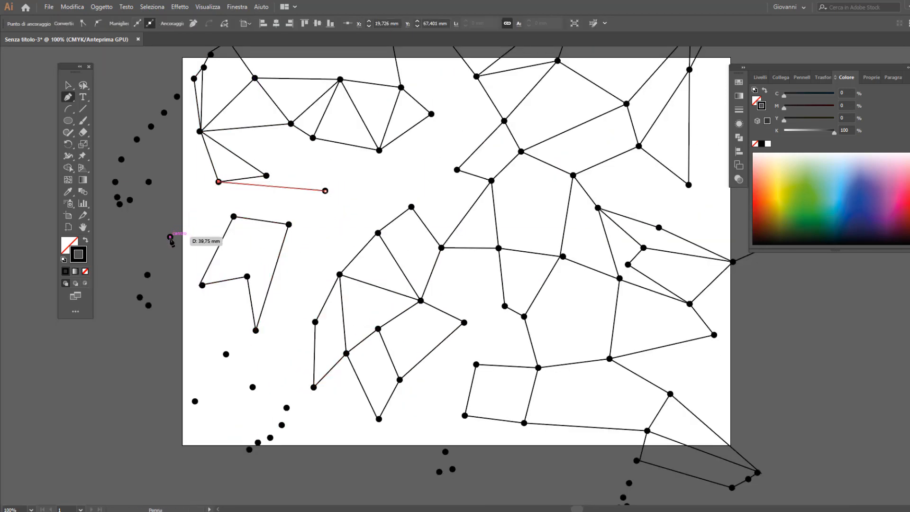
click(170, 237)
click(267, 176)
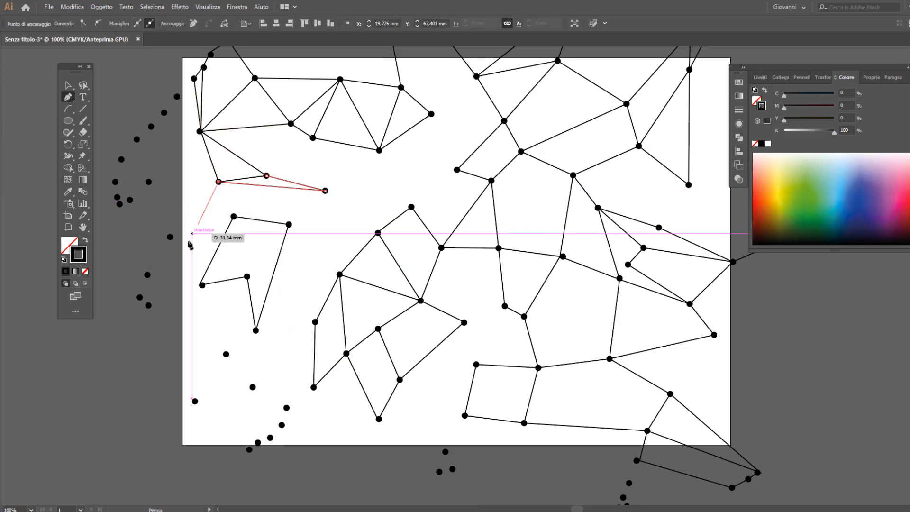
click(234, 217)
click(218, 182)
click(288, 224)
key(Escape)
Step: Run a path from a lower-left dot around a four-sided shape between the left and centre shapes, up to the five-point shape
click(286, 408)
click(314, 388)
click(253, 388)
click(256, 331)
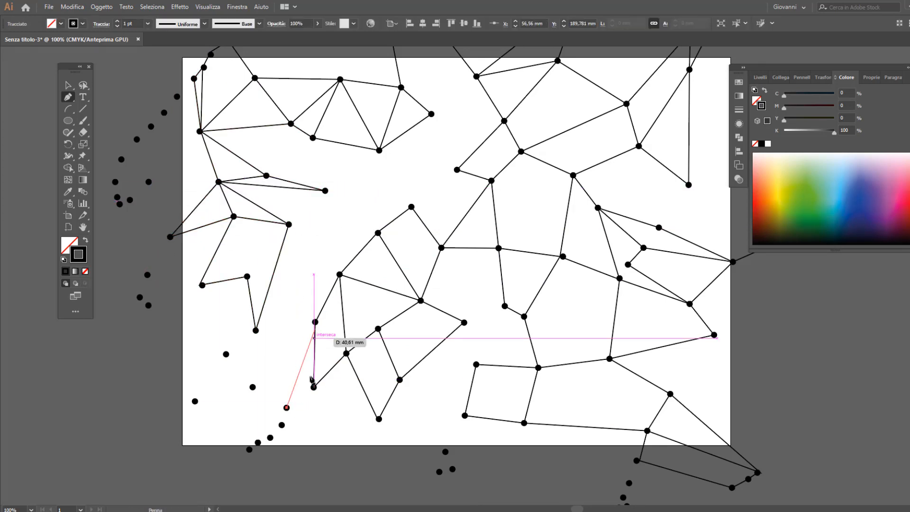
click(315, 321)
click(289, 224)
Step: Continue the path through the centre to the upper mesh dots, joining the left, middle and right networks with cross links
click(325, 191)
click(378, 233)
click(380, 150)
click(457, 169)
click(432, 114)
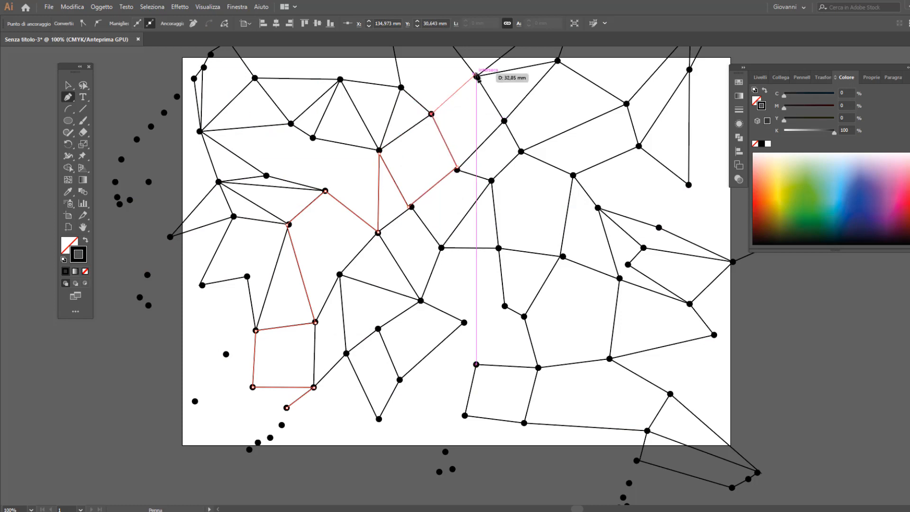
click(477, 76)
key(Escape)
click(313, 138)
click(325, 190)
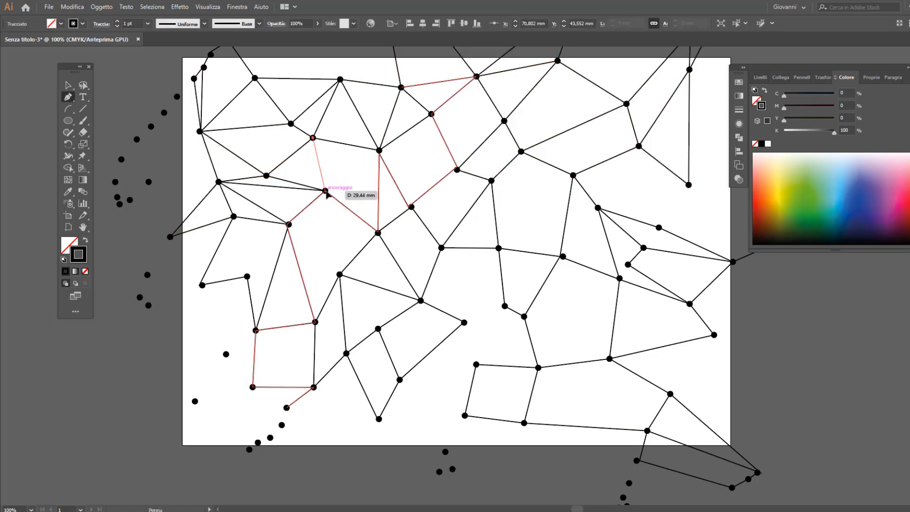
key(Escape)
Step: Connect the five-point shape to the two free dots below it near the artboard's left edge, forming triangles
click(203, 286)
click(226, 354)
click(194, 401)
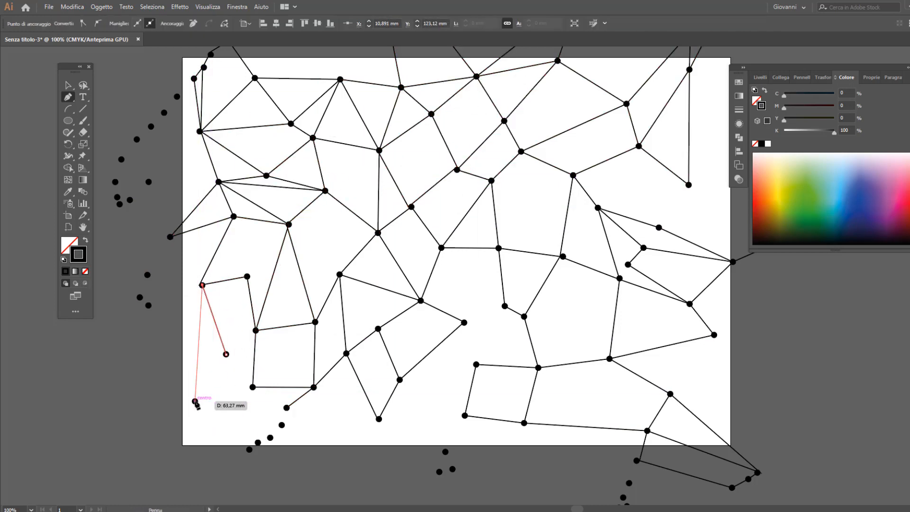
key(Escape)
Step: Enclose the chain of dots at the artboard's lower-left corner in an outline linked to the mesh
click(286, 408)
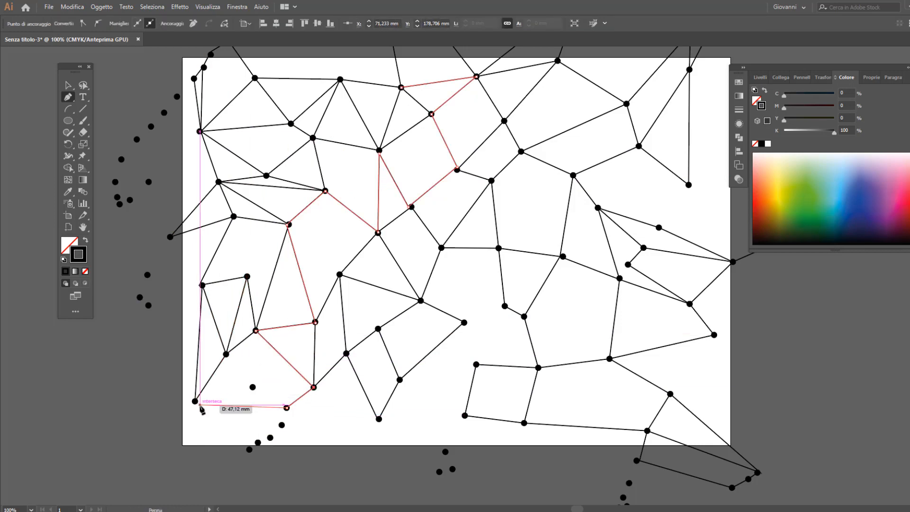
click(253, 386)
click(195, 402)
click(249, 449)
click(257, 442)
click(271, 438)
click(281, 425)
click(286, 407)
Step: Link the lower-left dots across the artboard's bottom to the right-hand shapes, bridging the remaining gap toward the centre
click(379, 419)
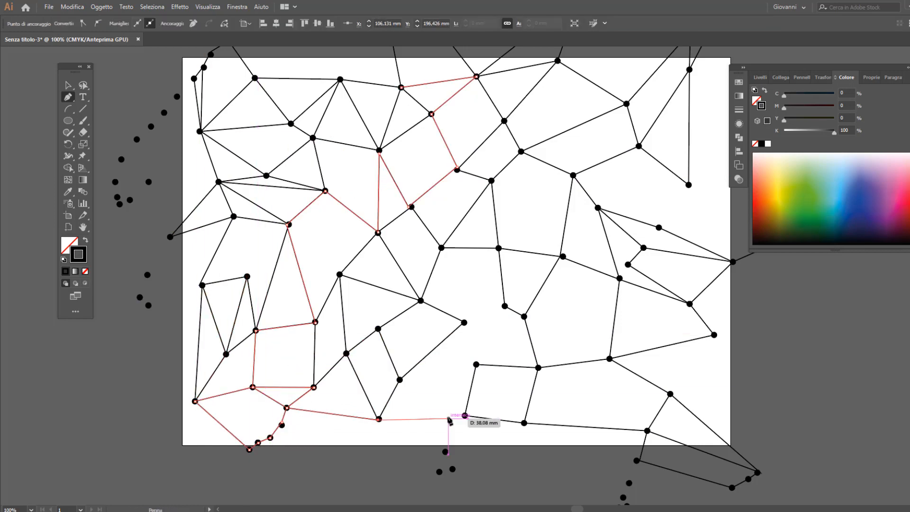
click(466, 416)
click(400, 379)
click(464, 322)
click(524, 316)
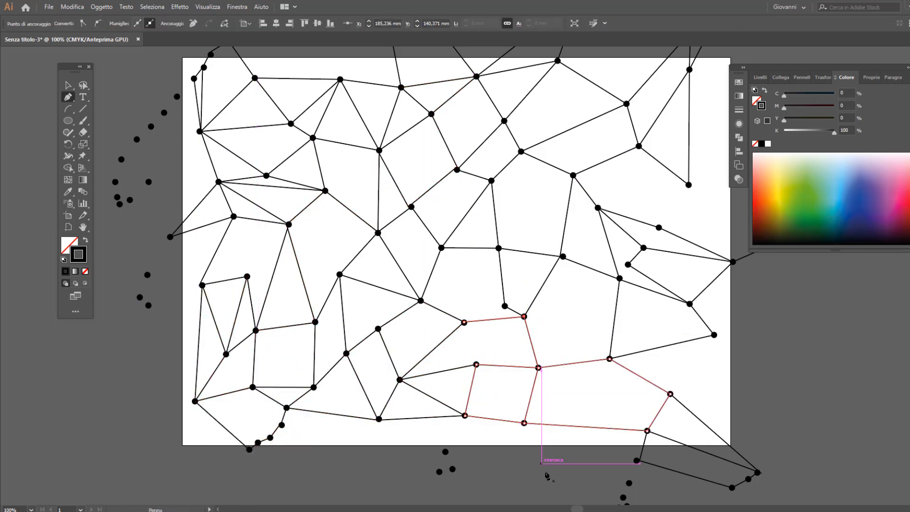
click(714, 334)
Step: Connect the nearest dots outside the artboard's upper-left edge to the mesh
scroll(474, 341, up, 3)
click(194, 78)
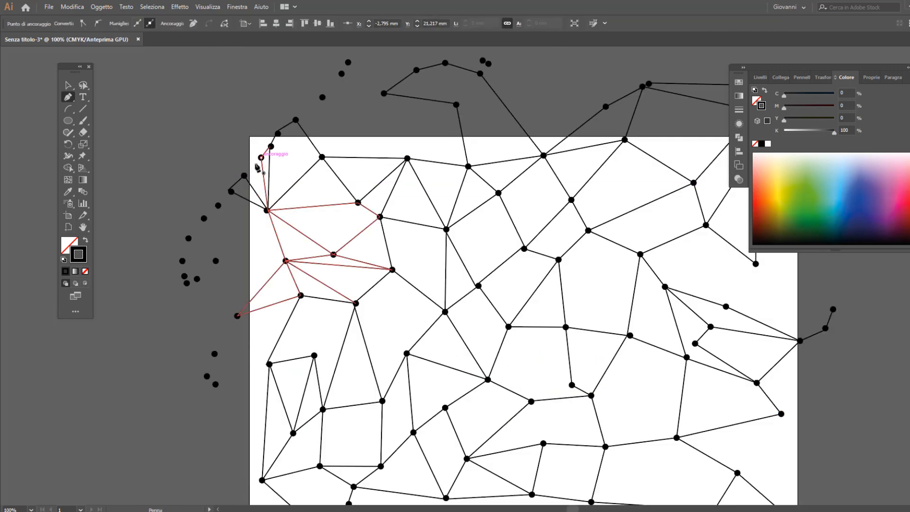
click(177, 96)
Step: Move the misplaced anchor point of the five-point shape onto the centre of its left dot with Direct Selection
scroll(214, 258, down, 2)
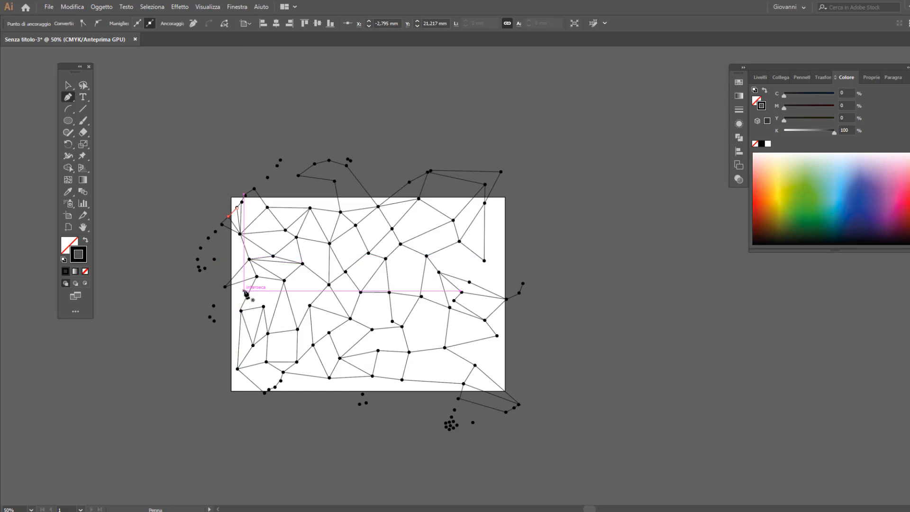
scroll(243, 260, up, 3)
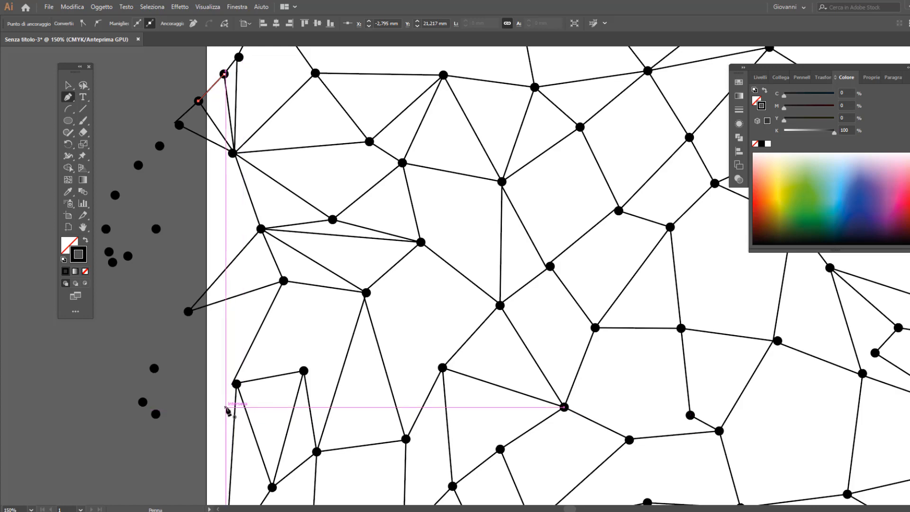
scroll(230, 395, up, 1)
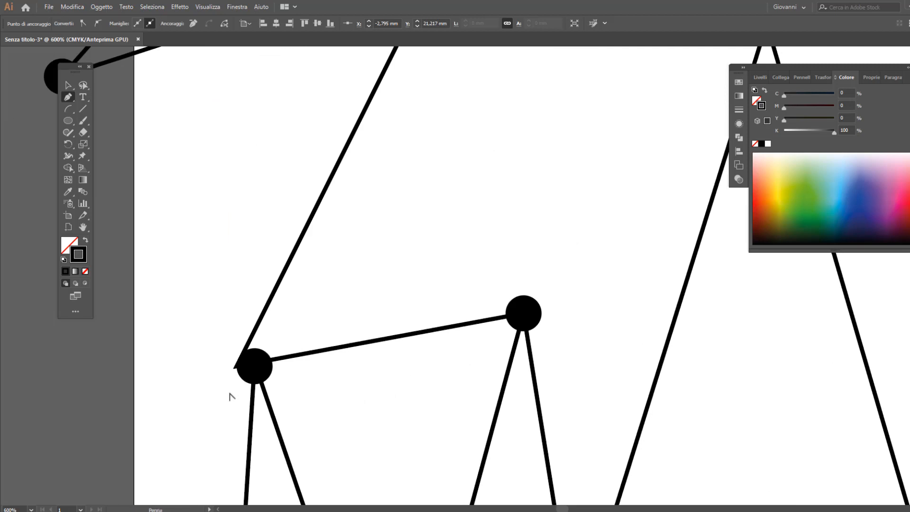
key(a)
click(255, 368)
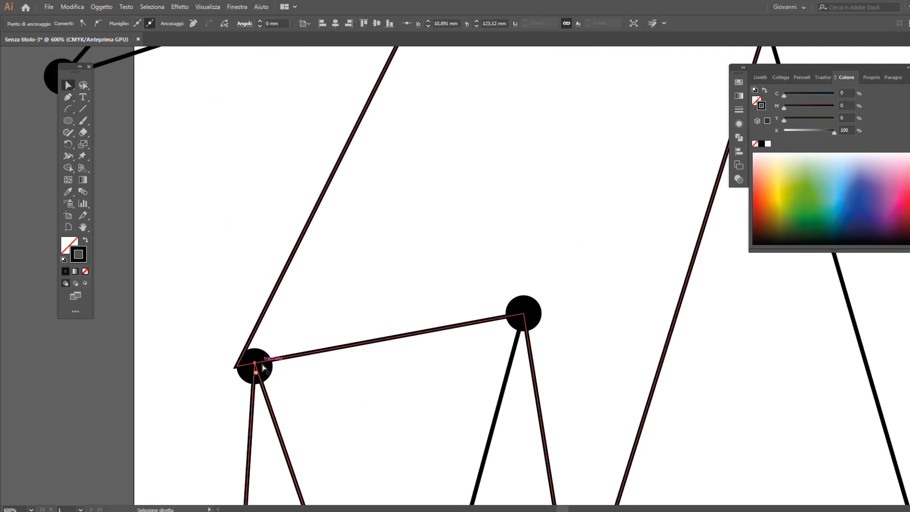
click(235, 369)
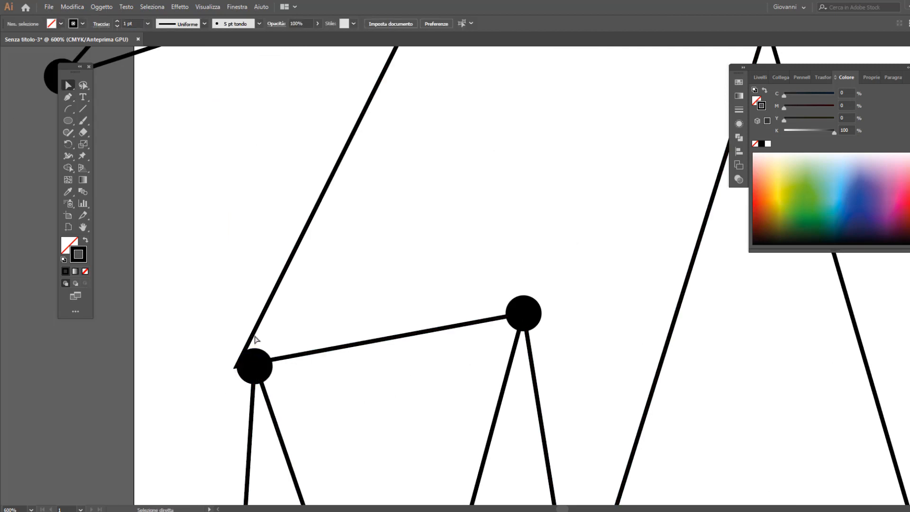
drag(239, 369, 254, 368)
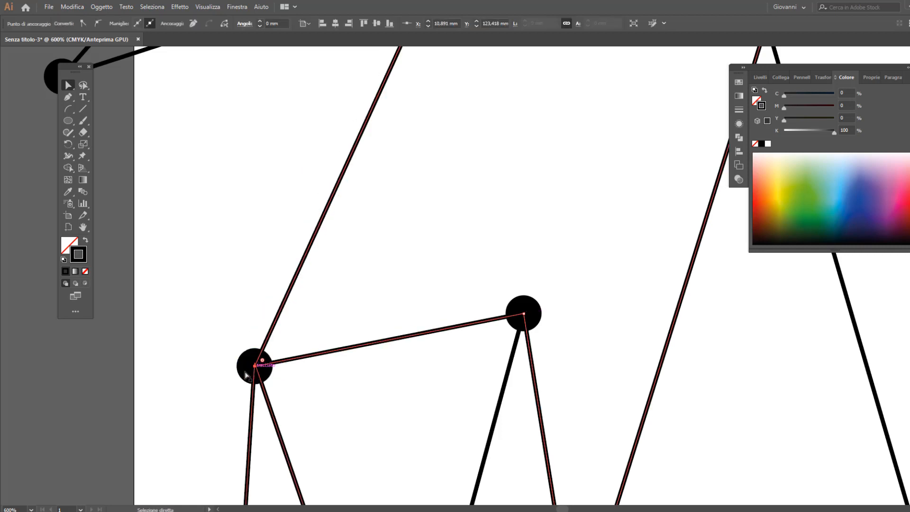
Step: Shift the dot at the upper-left junction slightly right so it is centred on the converging lines
alt+scroll(216, 323, down, 2)
scroll(212, 325, up, 10)
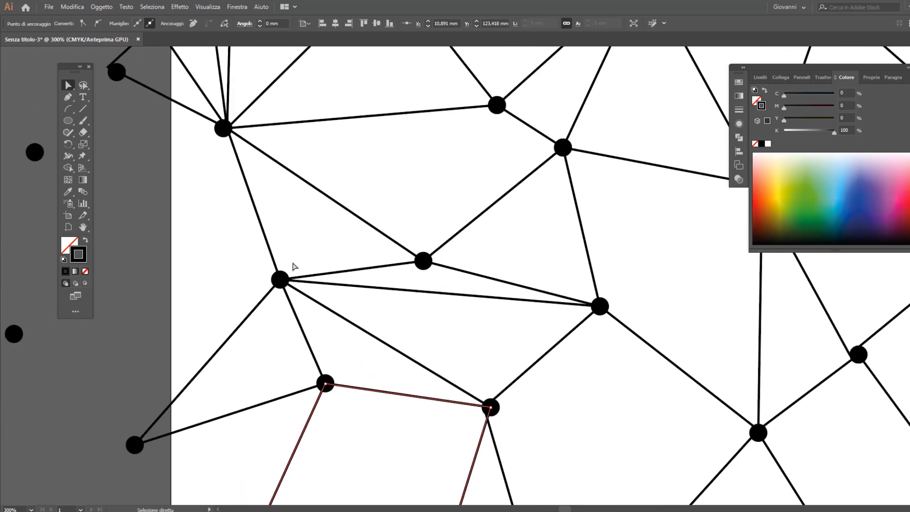
alt+scroll(227, 130, up, 3)
click(223, 134)
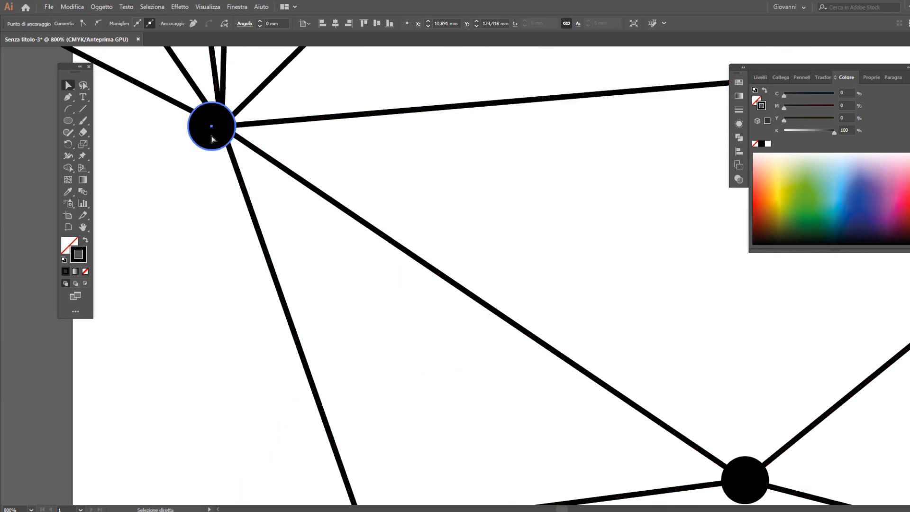
mouse_move(222, 127)
mouse_down()
mouse_move(230, 126)
mouse_move(222, 126)
mouse_up()
click(208, 139)
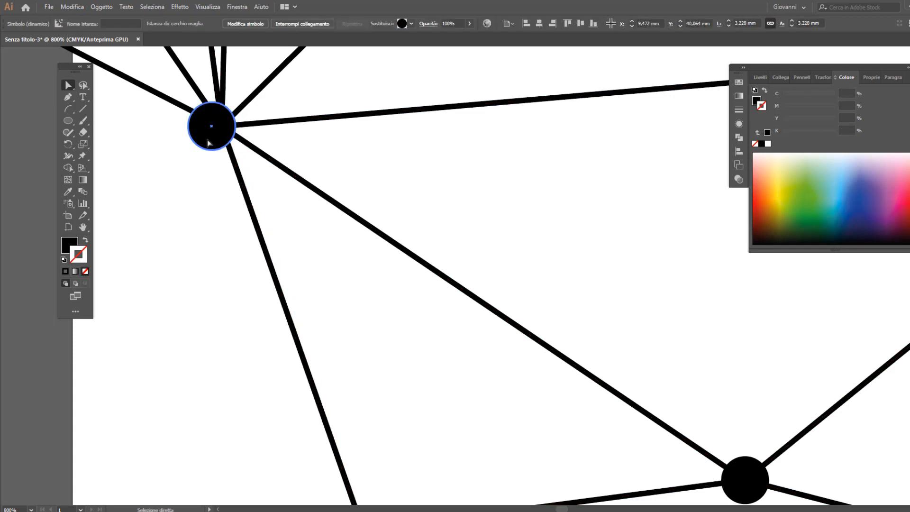
key(v)
drag(212, 140, 221, 139)
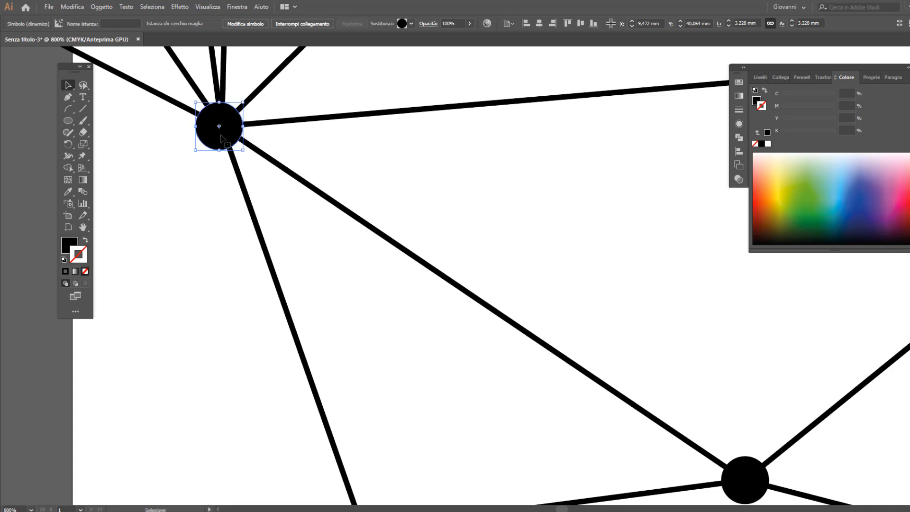
click(194, 219)
Step: Move the stray anchor at the outermost upper-left dot onto the dot's centre
scroll(194, 223, down, 2)
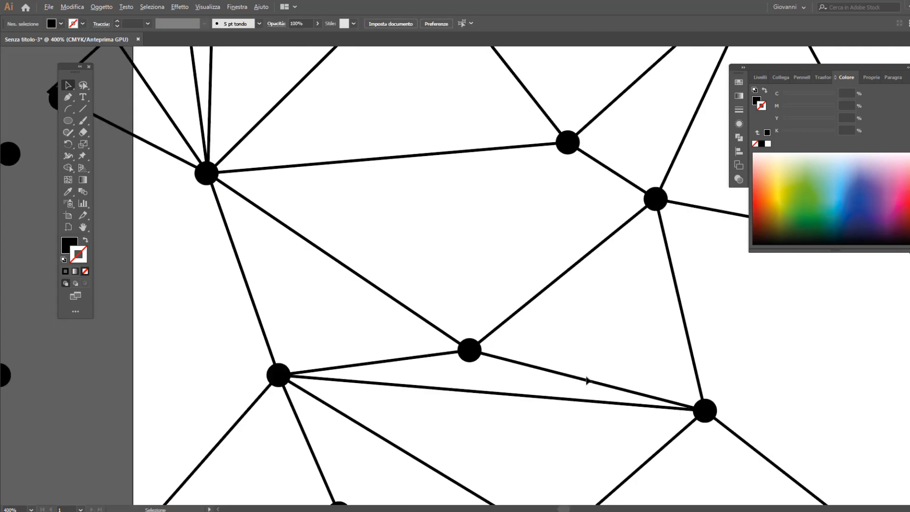
scroll(549, 283, up, 1)
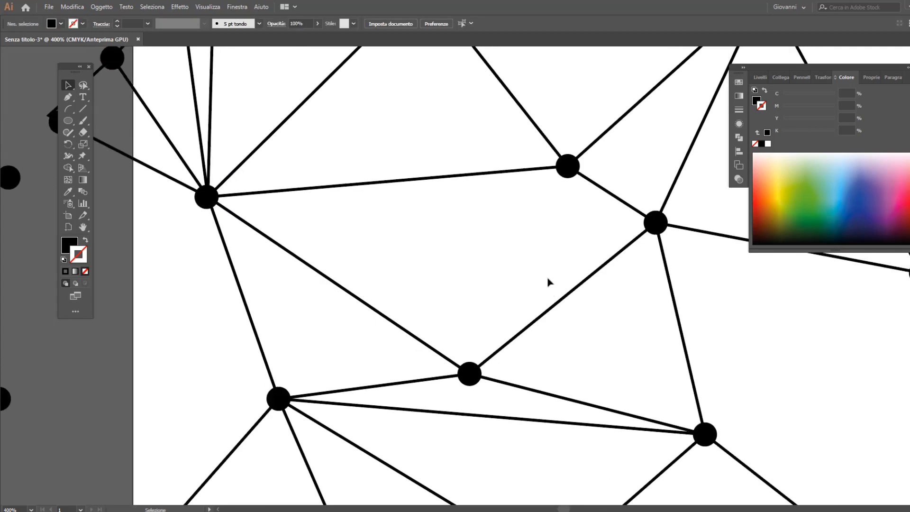
scroll(617, 275, up, 2)
scroll(619, 274, down, 1)
scroll(185, 177, up, 1)
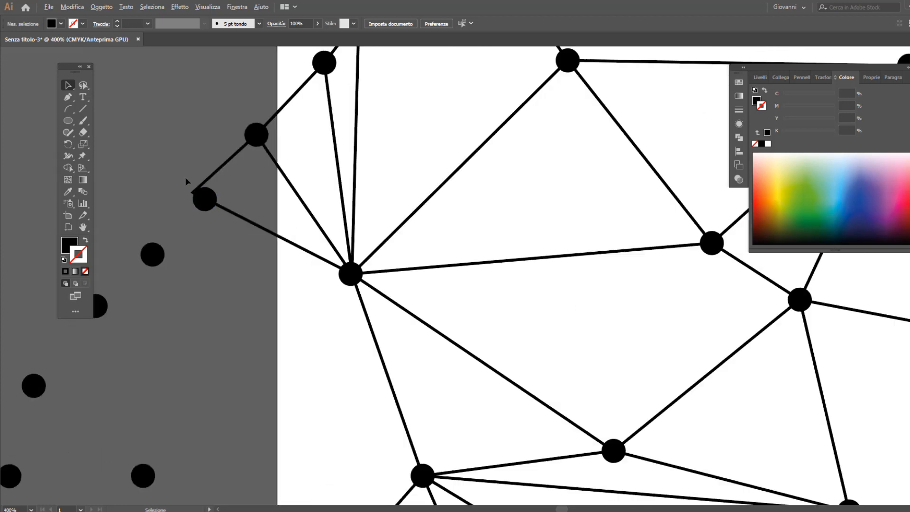
scroll(186, 177, up, 1)
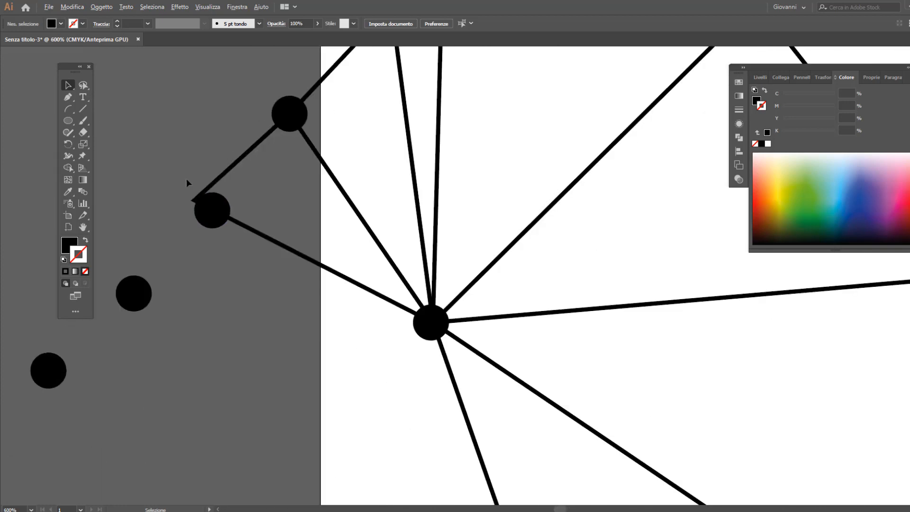
click(222, 182)
scroll(366, 240, down, 4)
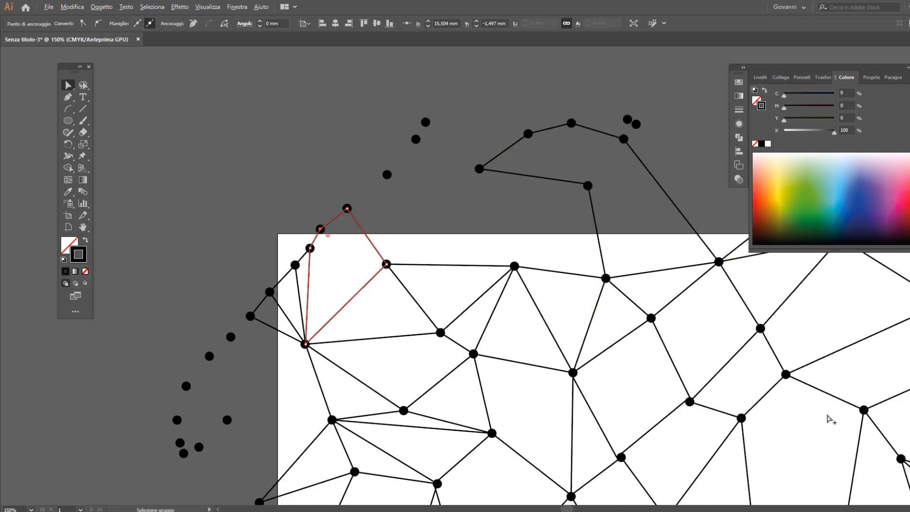
Step: Delete the two unconnected dots above the artboard's top edge, isolating them with the Lasso
scroll(297, 359, up, 3)
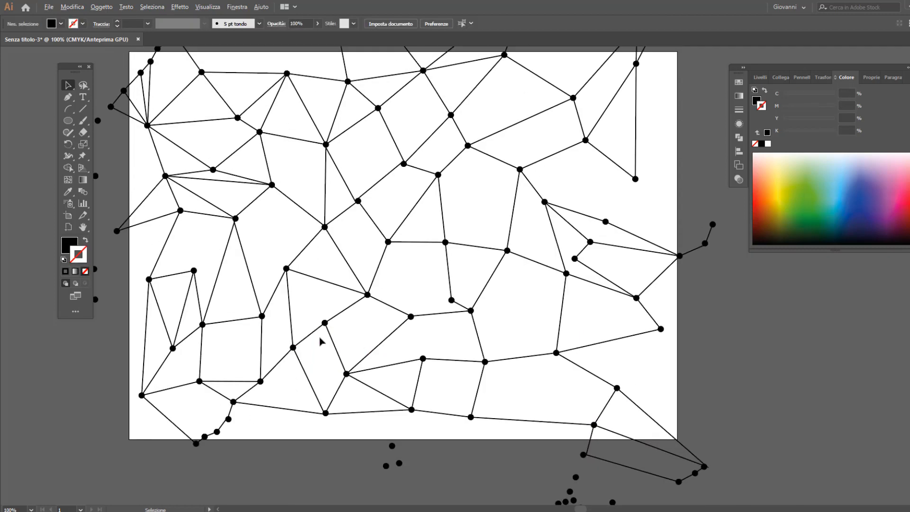
scroll(320, 342, down, 1)
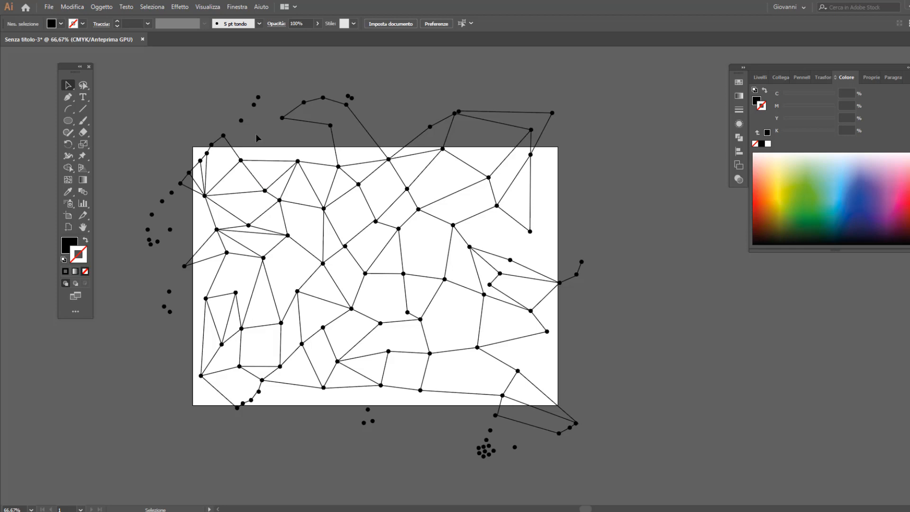
click(83, 86)
mouse_move(276, 95)
mouse_down()
mouse_move(235, 130)
mouse_move(237, 93)
mouse_move(281, 106)
mouse_up()
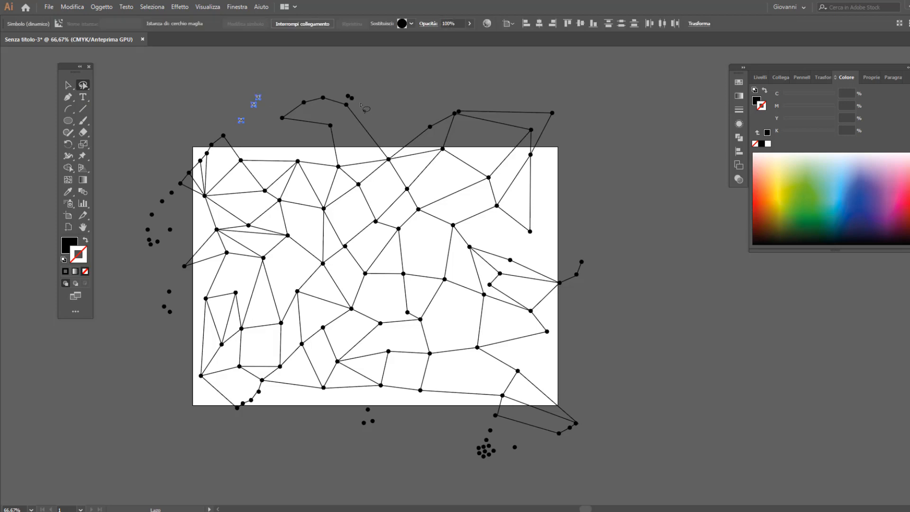
mouse_move(360, 104)
mouse_down()
mouse_move(343, 91)
mouse_move(366, 94)
mouse_move(364, 112)
mouse_up()
click(276, 84)
scroll(275, 84, down, 5)
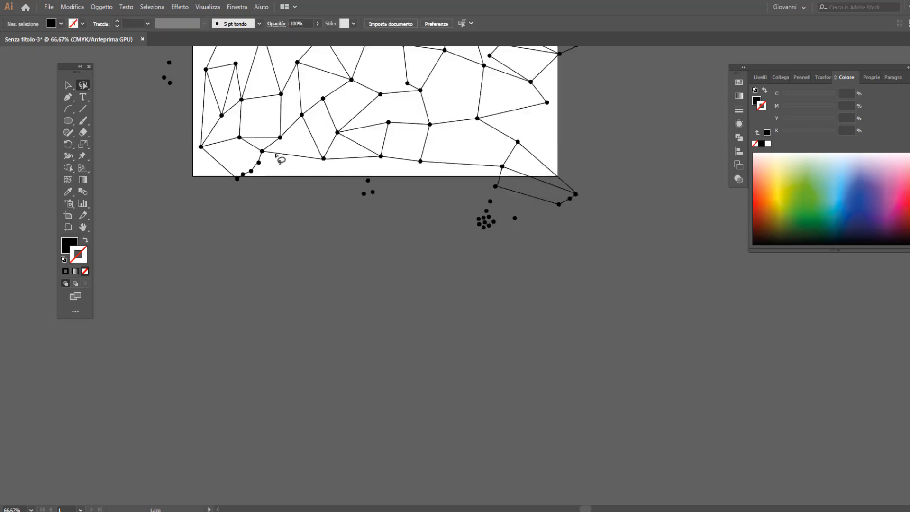
scroll(279, 154, up, 6)
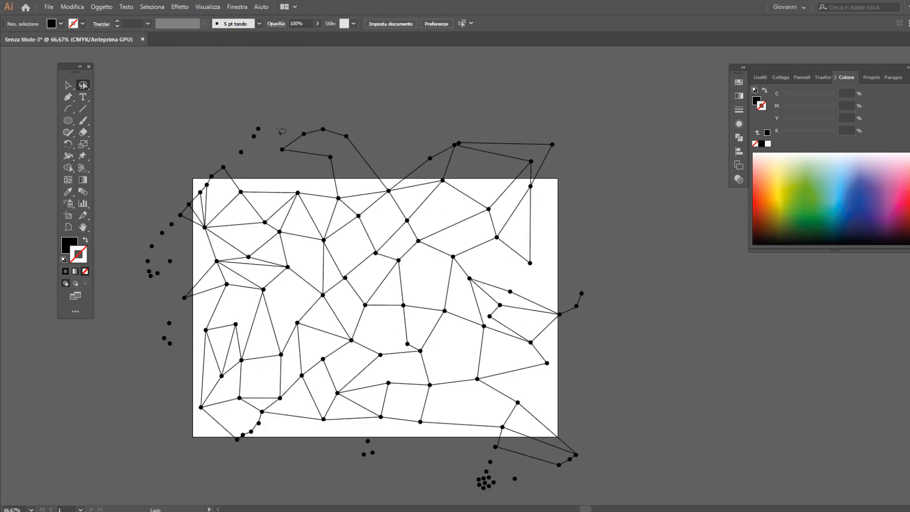
Step: Lasso and delete the remaining unconnected dots outside the artboard's upper-left, left and bottom edges
mouse_move(274, 128)
mouse_down()
mouse_move(263, 151)
mouse_move(231, 156)
mouse_move(236, 125)
mouse_move(272, 131)
mouse_up()
key(Delete)
drag(183, 236, 181, 234)
key(Delete)
mouse_move(555, 484)
mouse_down()
mouse_move(370, 433)
mouse_move(560, 489)
mouse_move(549, 490)
mouse_up()
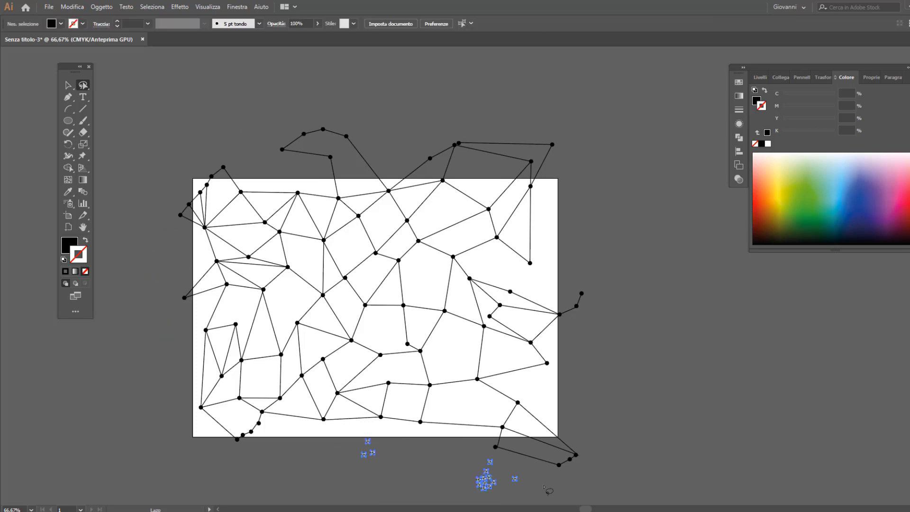
key(Delete)
Step: Try to expand all dots and lines together with the Object, Fill and Stroke options enabled
key(ctrl+a)
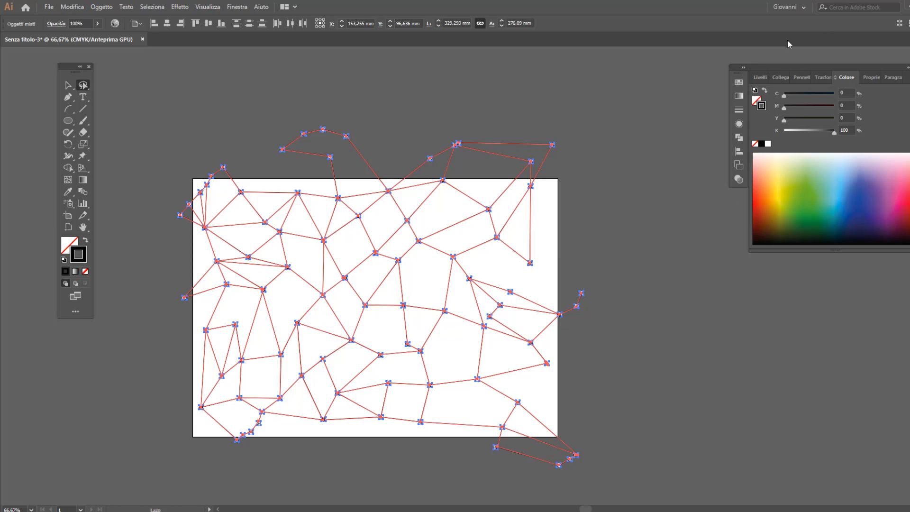
click(760, 77)
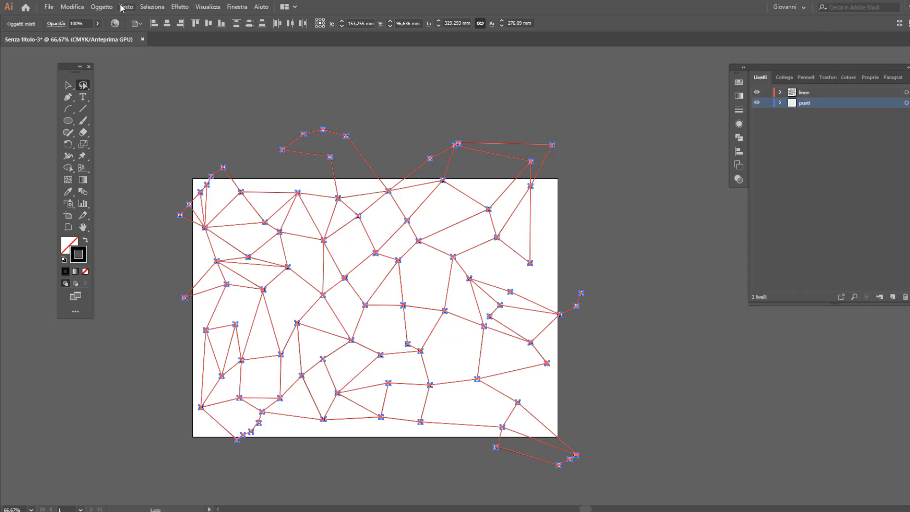
click(103, 6)
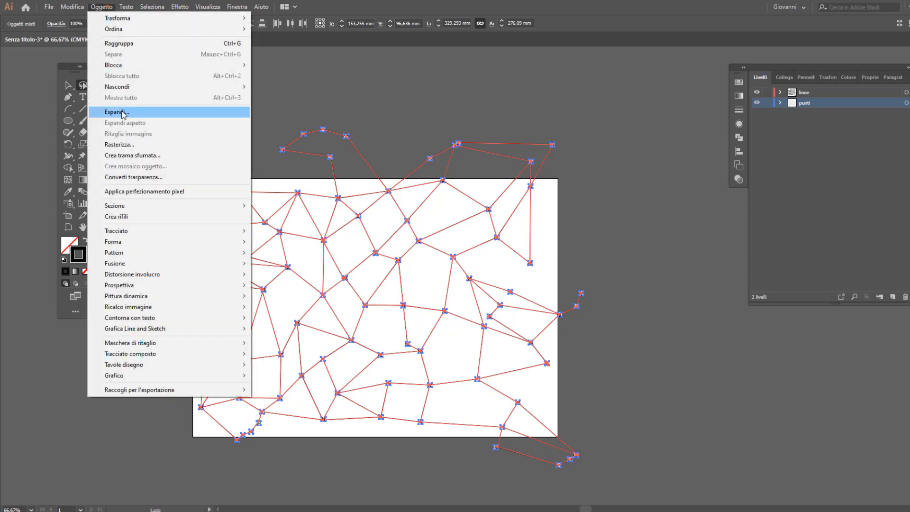
click(123, 114)
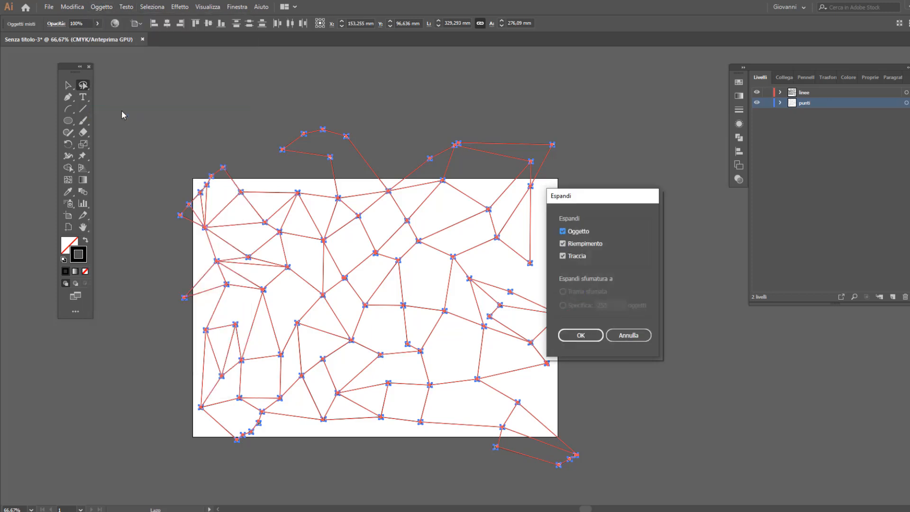
click(580, 335)
click(163, 140)
key(a)
key(ctrl+a)
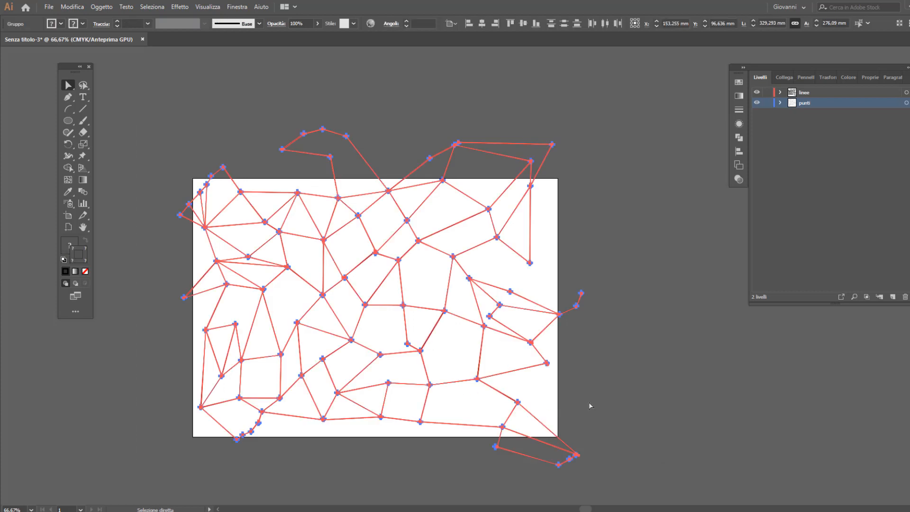
Step: Restrict the expansion to the dots, and target the linee layer to check that its lines are still strokes
click(622, 388)
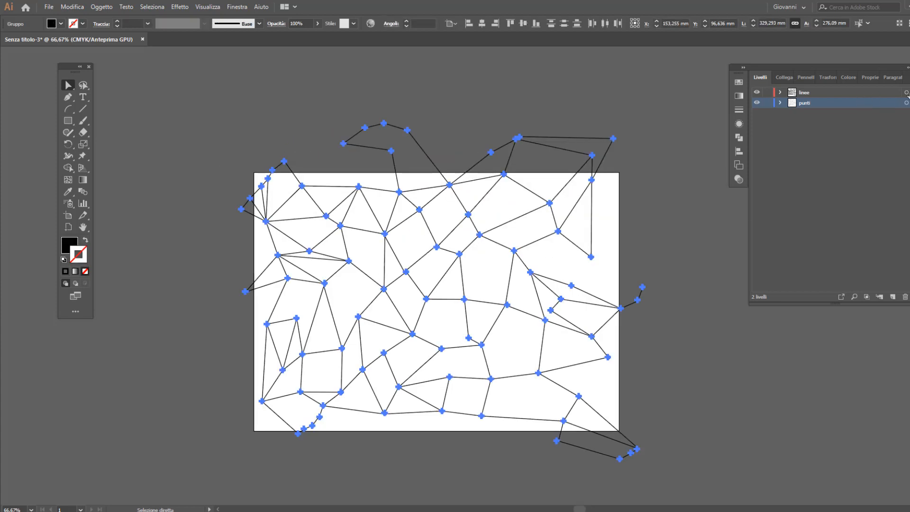
click(906, 93)
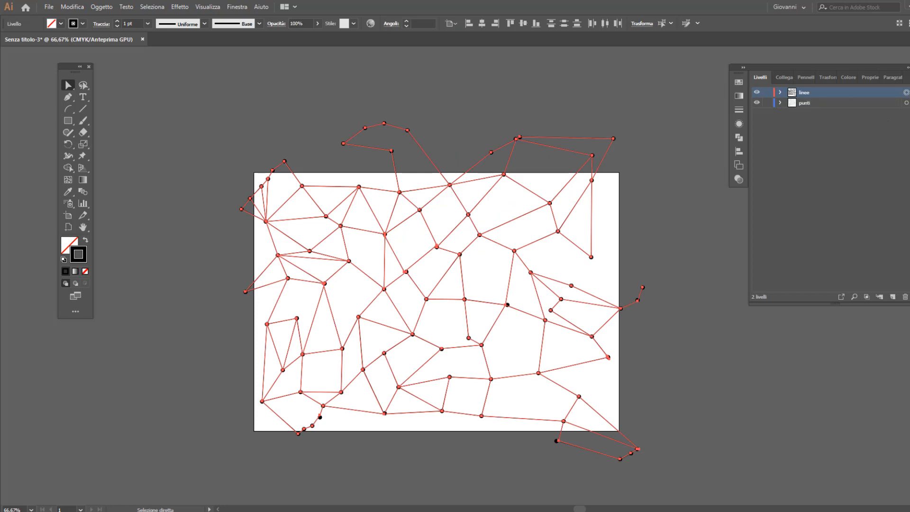
click(136, 201)
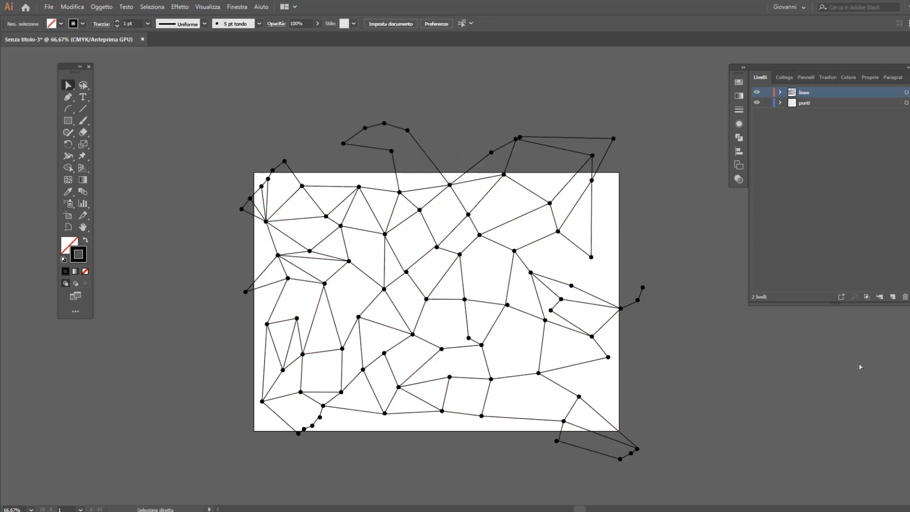
Step: Create a locked layer beneath punti holding a black rectangle without stroke, about 298 × 213 mm, that covers the artboard
click(894, 296)
drag(815, 94, 820, 119)
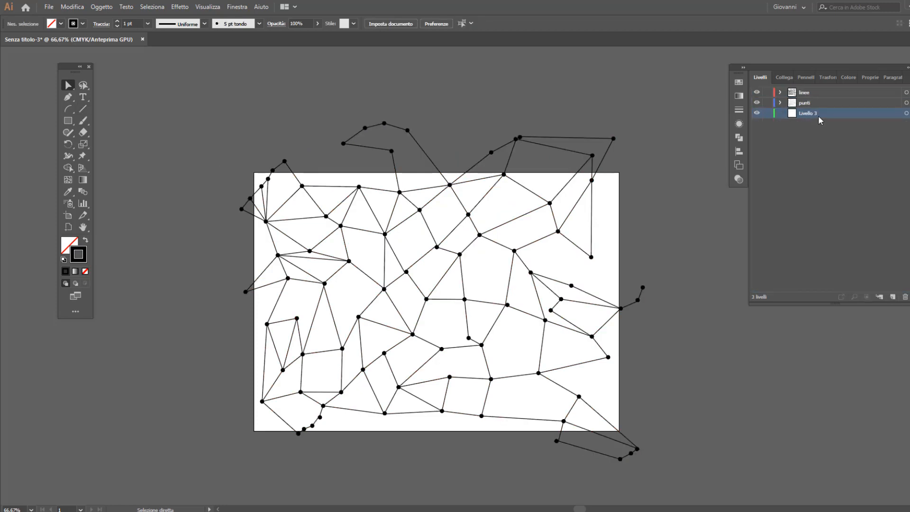
click(86, 240)
click(68, 121)
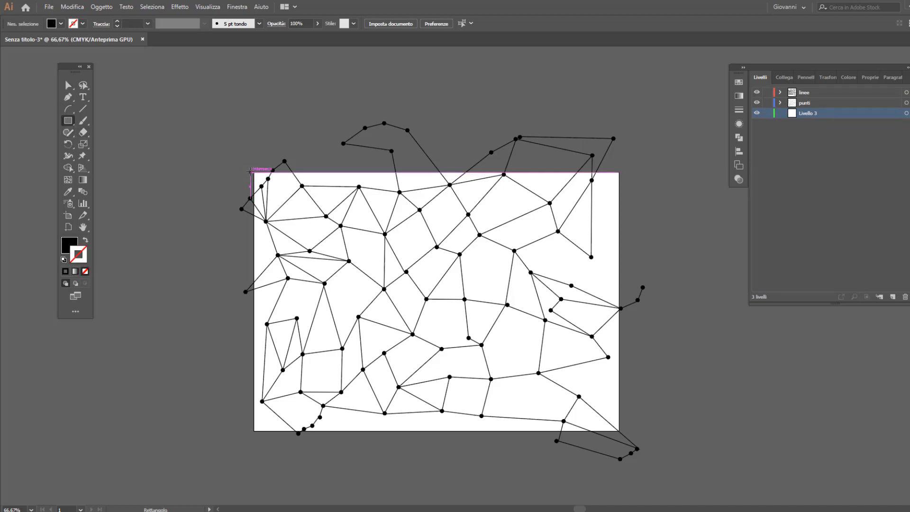
drag(254, 172, 620, 432)
key(v)
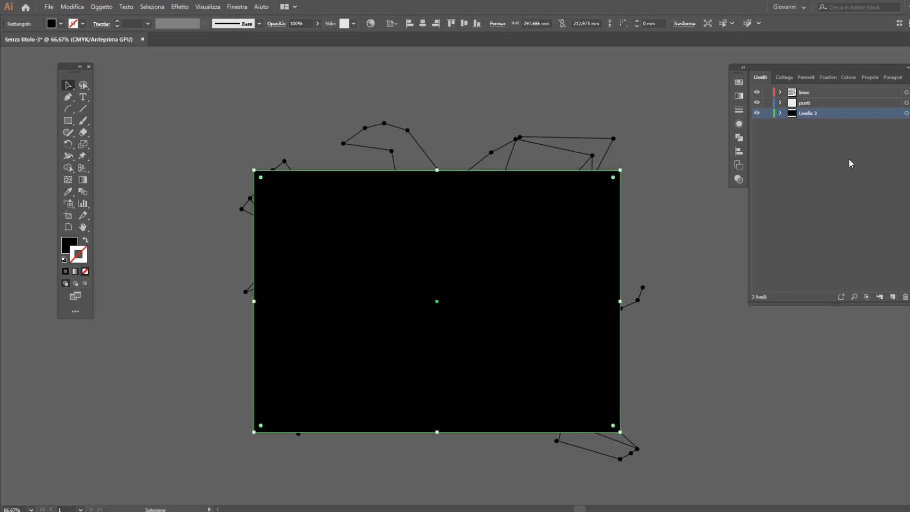
click(768, 113)
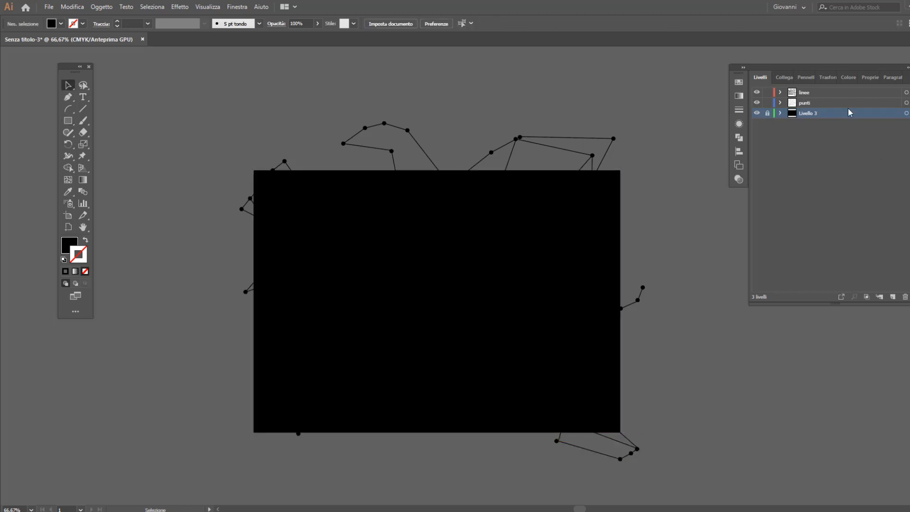
Step: Fill all the dots on the punti layer with white, FFFFFF
click(906, 103)
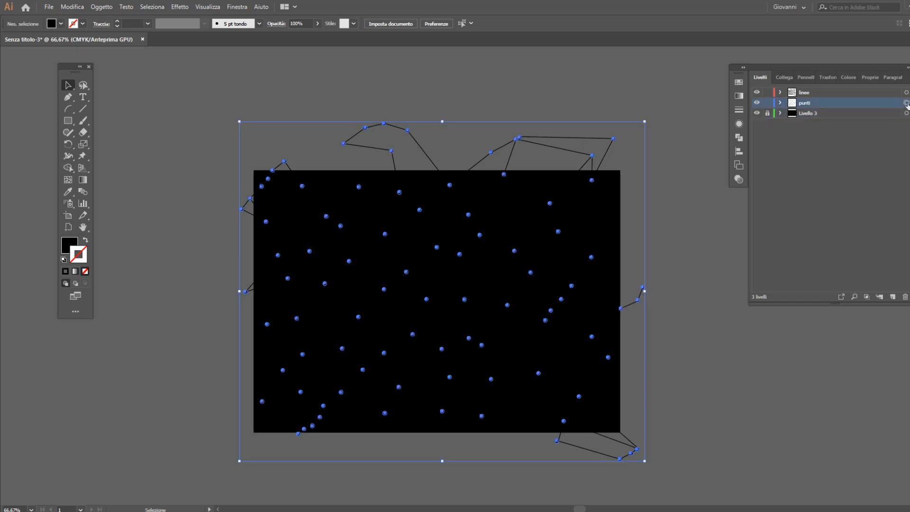
double_click(67, 244)
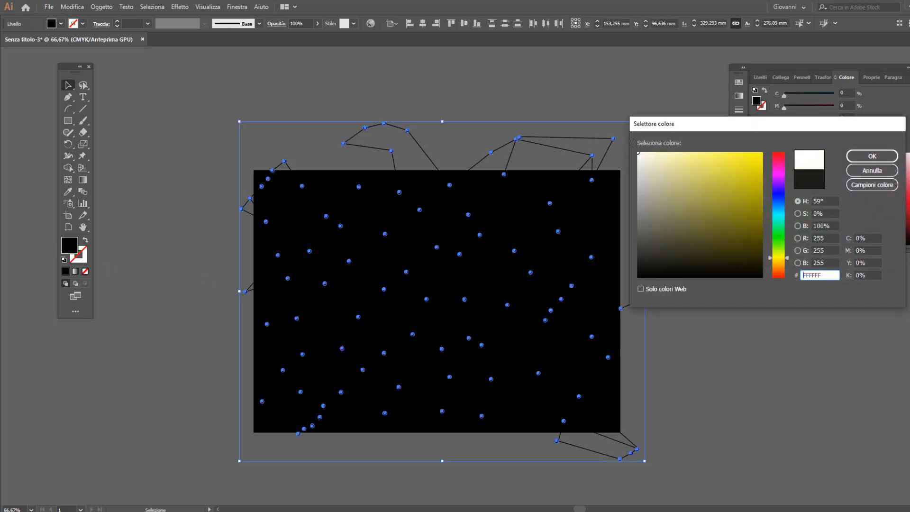
click(872, 155)
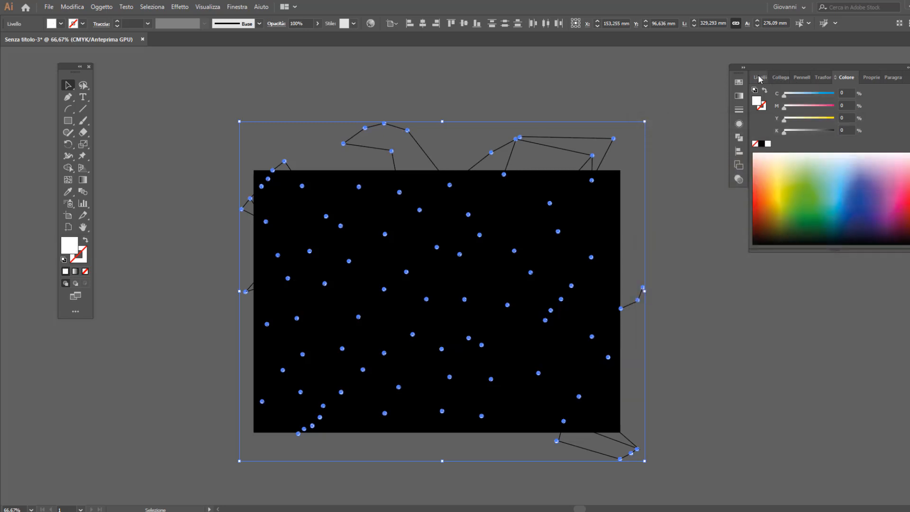
click(760, 77)
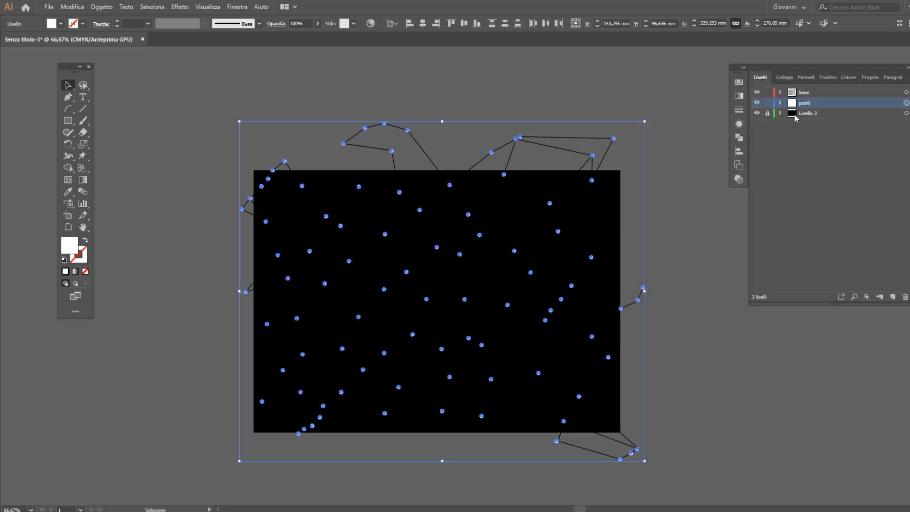
click(682, 141)
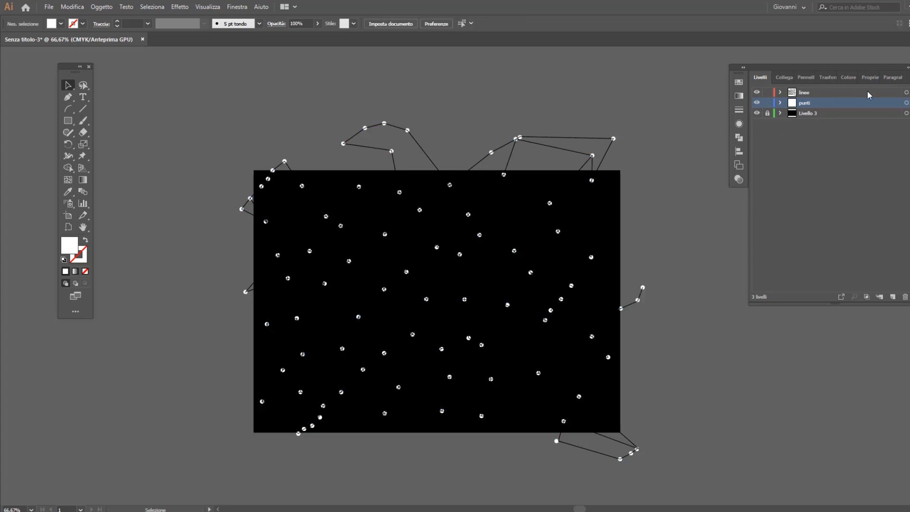
Step: Set the stroke colour of all the lines on the linee layer to white, FFFFFF
click(906, 93)
double_click(80, 260)
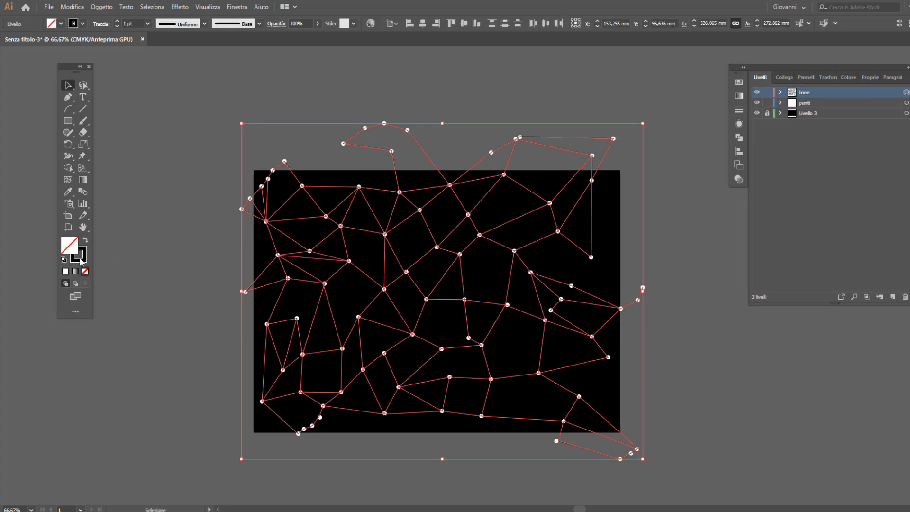
text(ffffff)
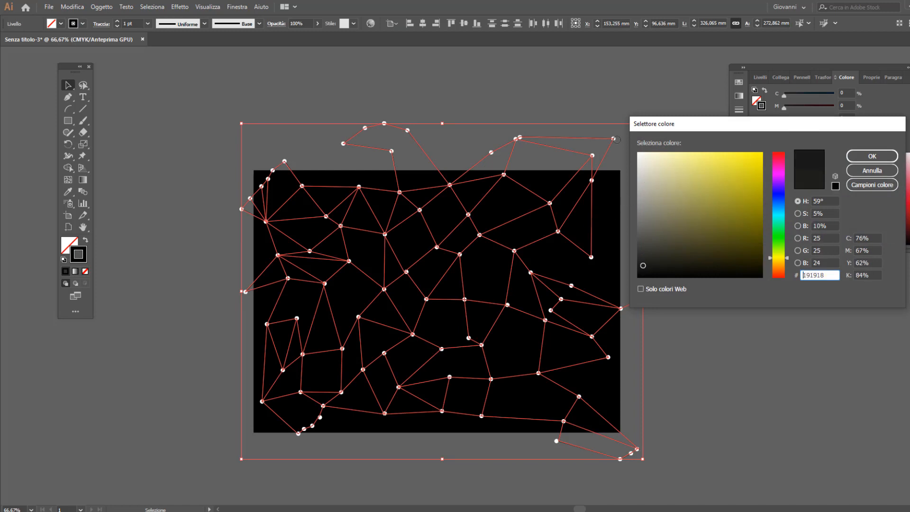
click(868, 156)
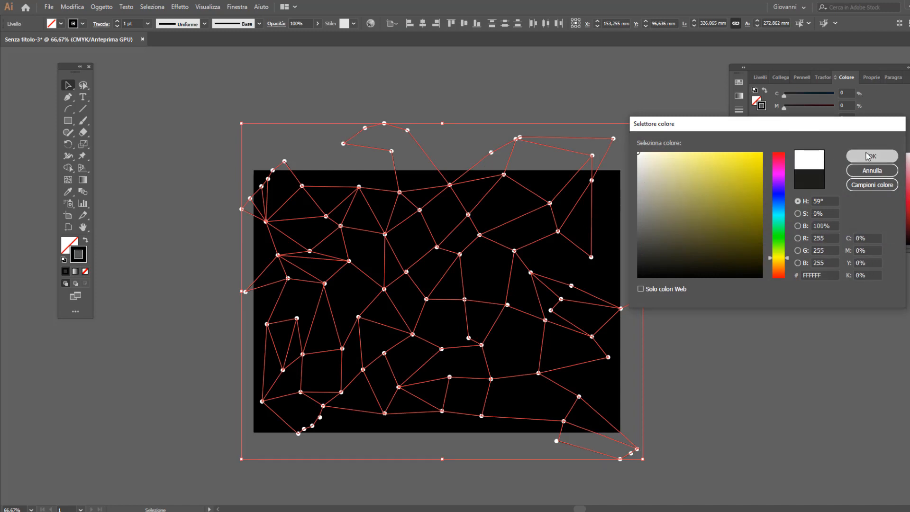
click(671, 244)
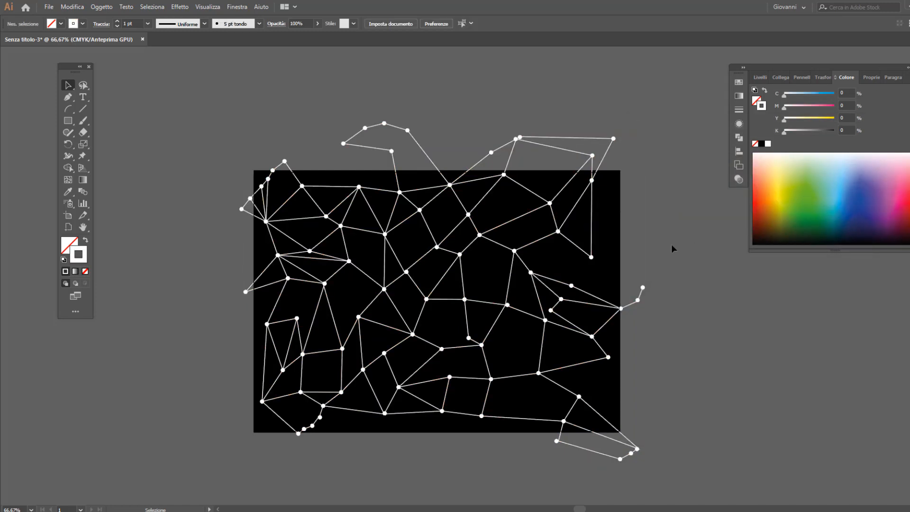
Step: Set the stroke weight of all the lines on the linee layer to 0,5 pt
click(760, 77)
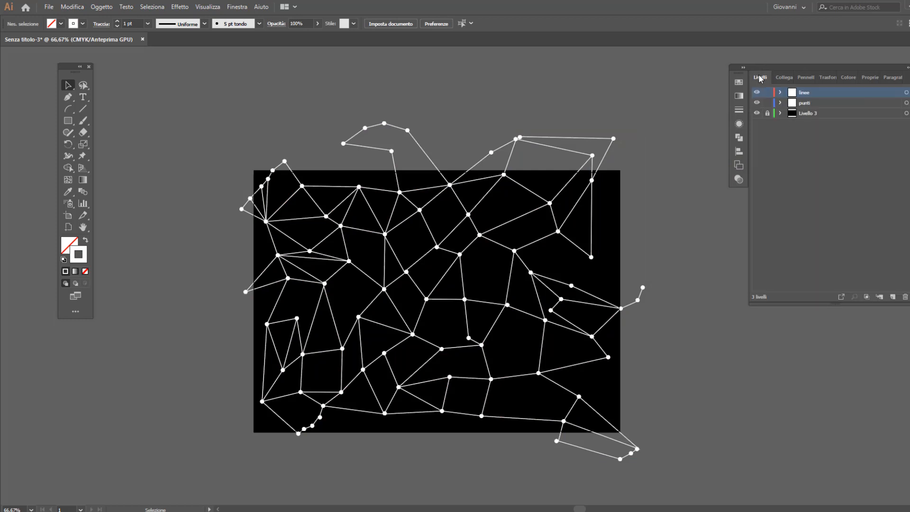
click(906, 93)
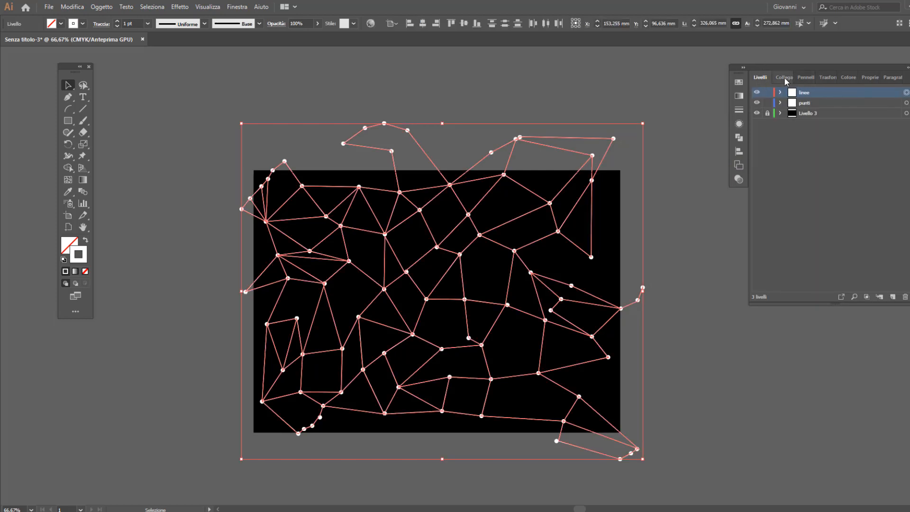
click(739, 110)
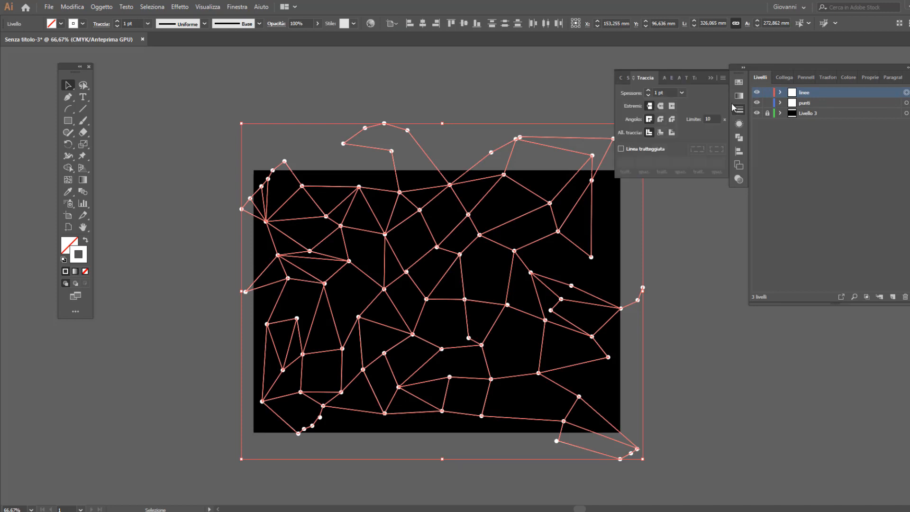
click(682, 93)
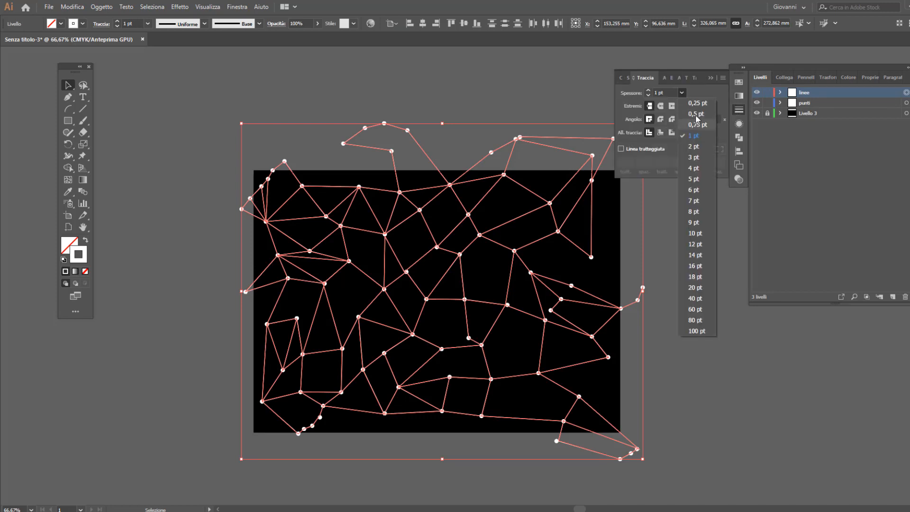
click(697, 115)
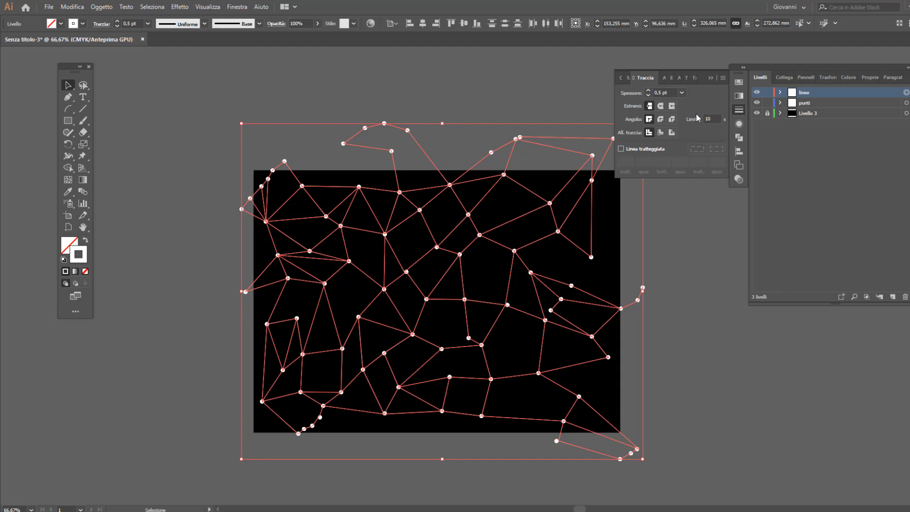
click(714, 215)
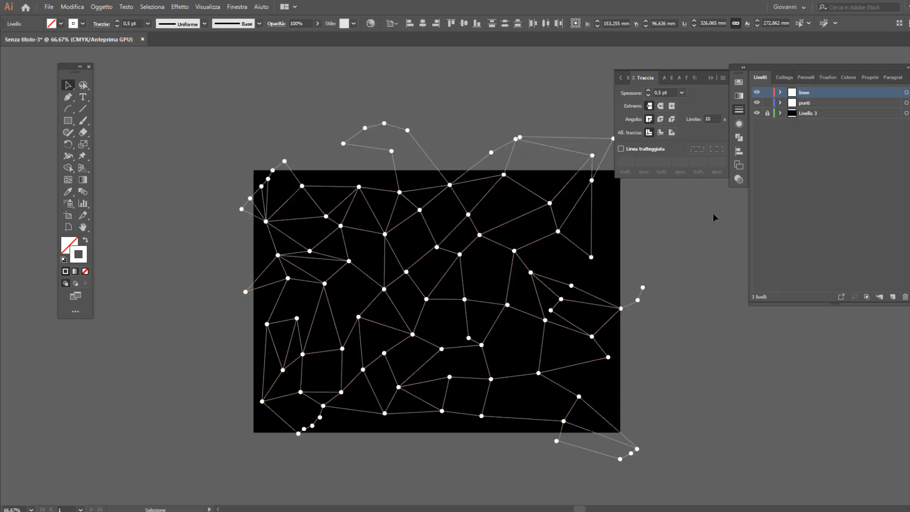
click(741, 112)
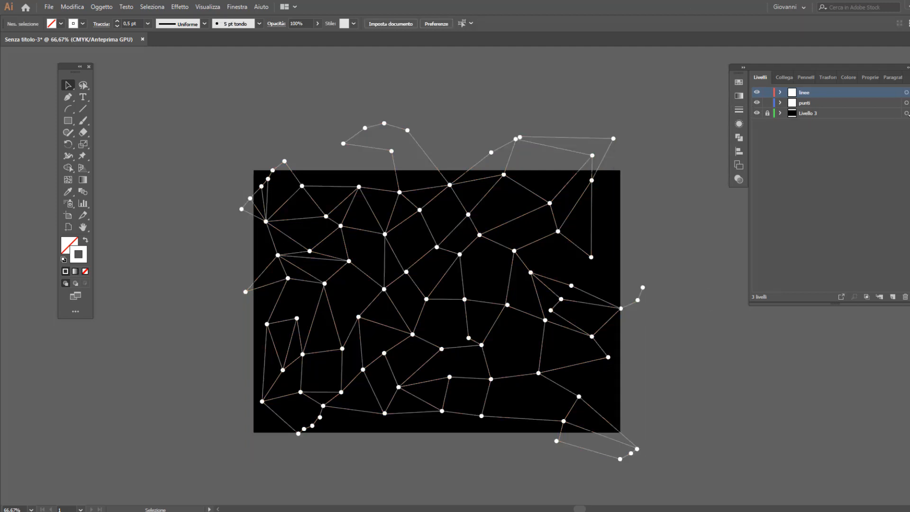
Step: Move the off-centre corner anchor of the line onto its dot's centre, at about X 148,9 mm, Y 60,9 mm
click(906, 102)
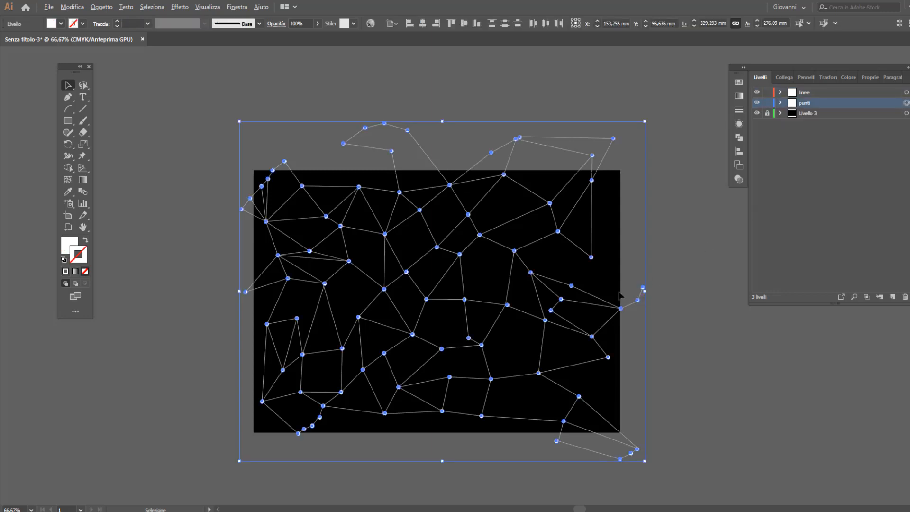
scroll(556, 232, up, 5)
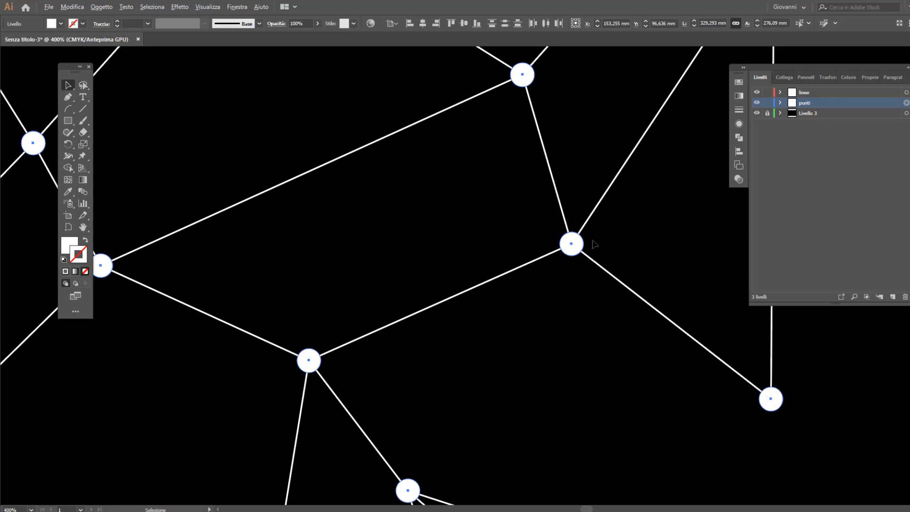
scroll(595, 244, down, 3)
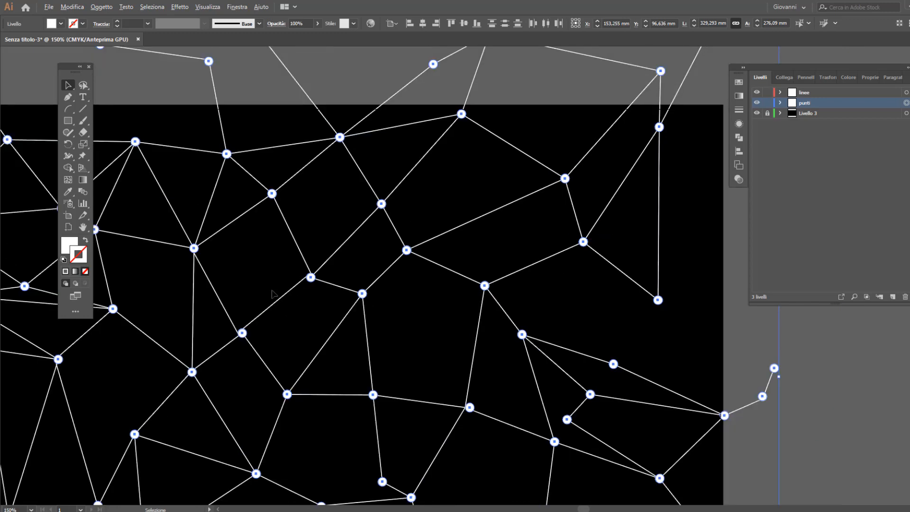
scroll(284, 297, up, 1)
scroll(287, 298, up, 1)
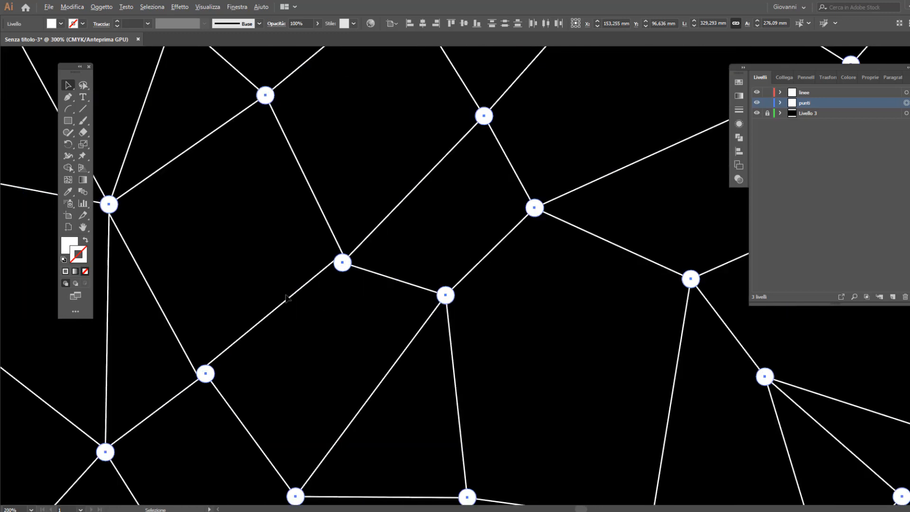
click(300, 256)
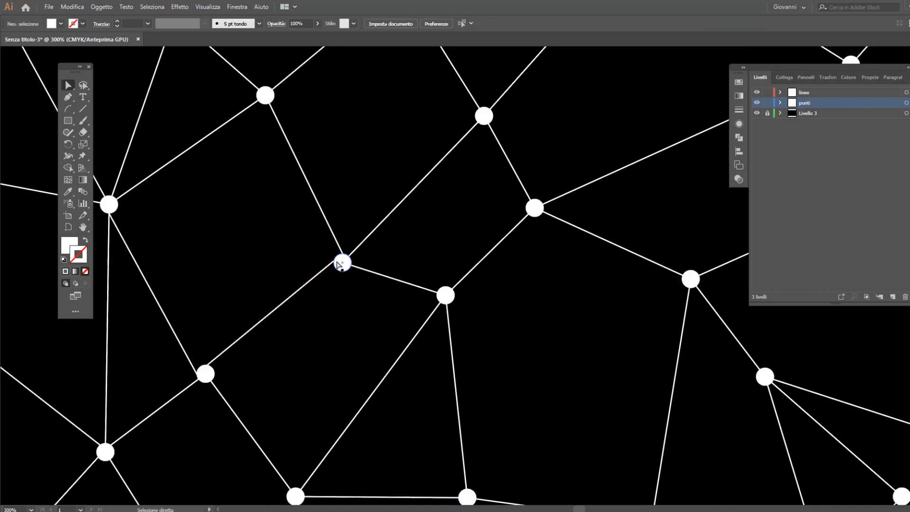
scroll(343, 263, up, 2)
drag(350, 260, 351, 265)
scroll(437, 260, down, 1)
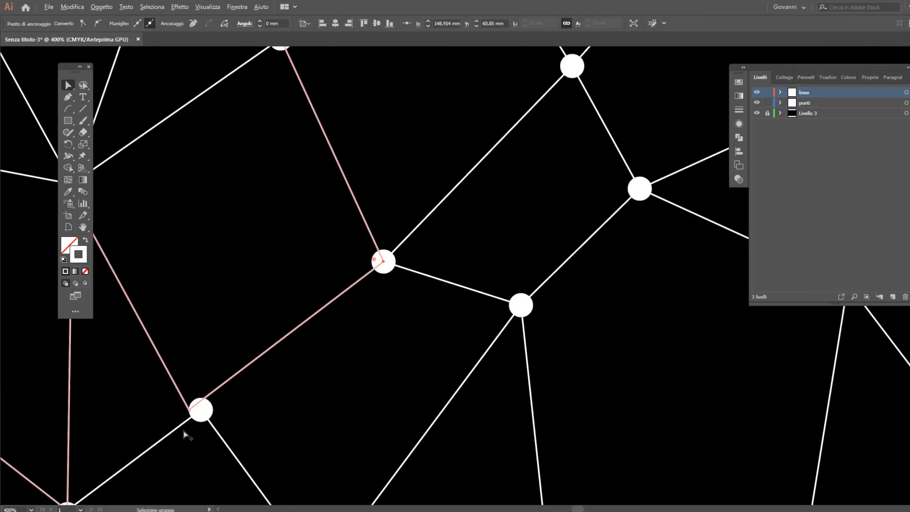
Step: Centre two more line anchors on their dots, at about X 124,2, Y 80,9 mm and X 106,7, Y 50,4 mm
scroll(185, 433, up, 3)
drag(203, 359, 236, 365)
scroll(351, 365, down, 5)
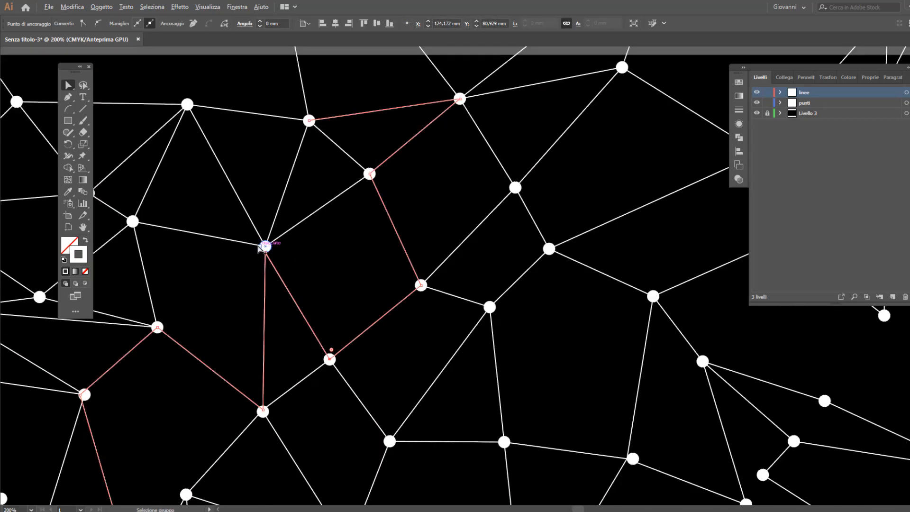
scroll(264, 242, up, 3)
drag(280, 288, 279, 272)
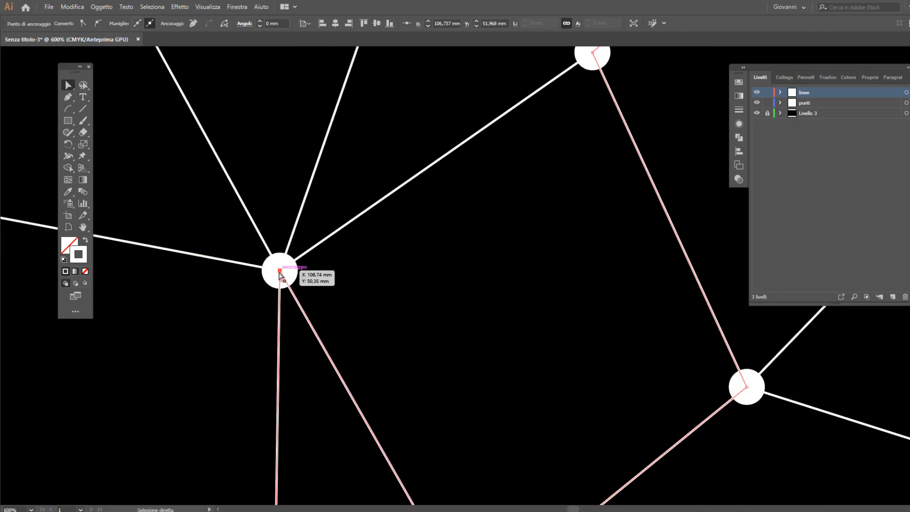
alt+scroll(300, 328, down, 4)
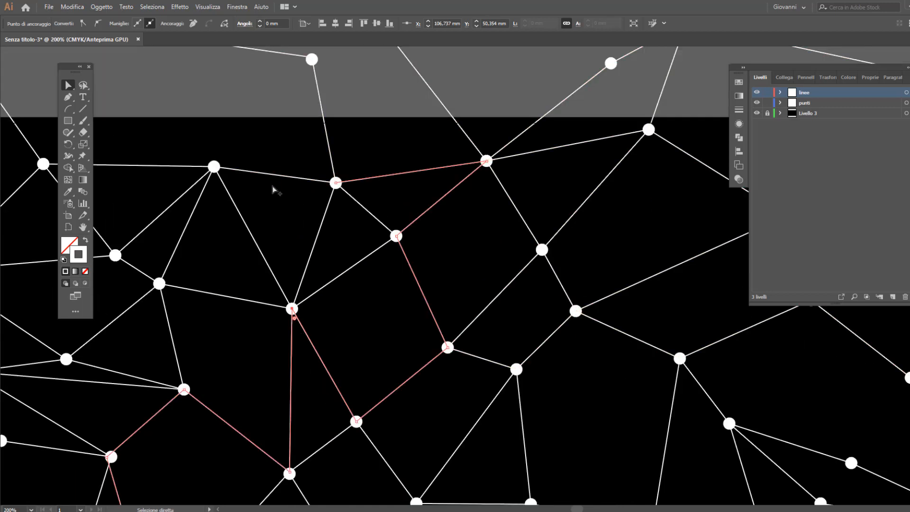
scroll(272, 203, down, 2)
scroll(712, 290, down, 2)
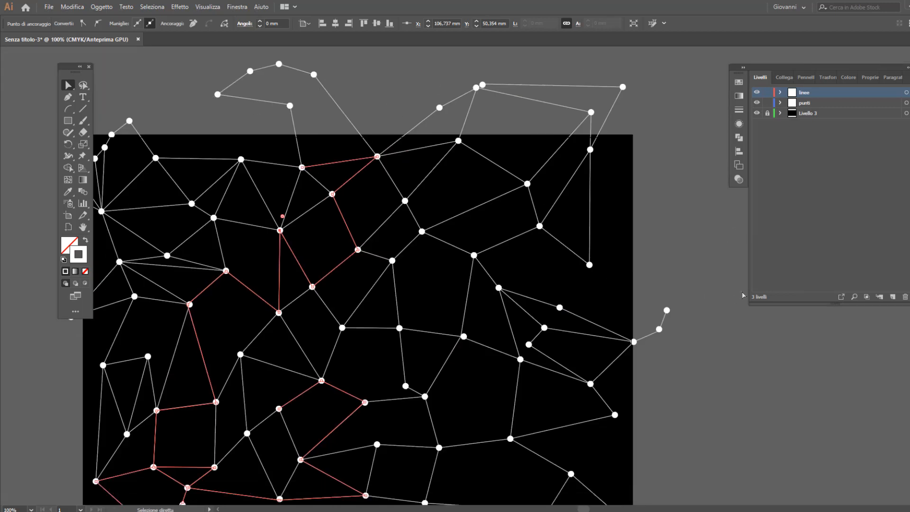
alt+scroll(718, 289, down, 2)
alt+scroll(717, 303, up, 1)
click(721, 319)
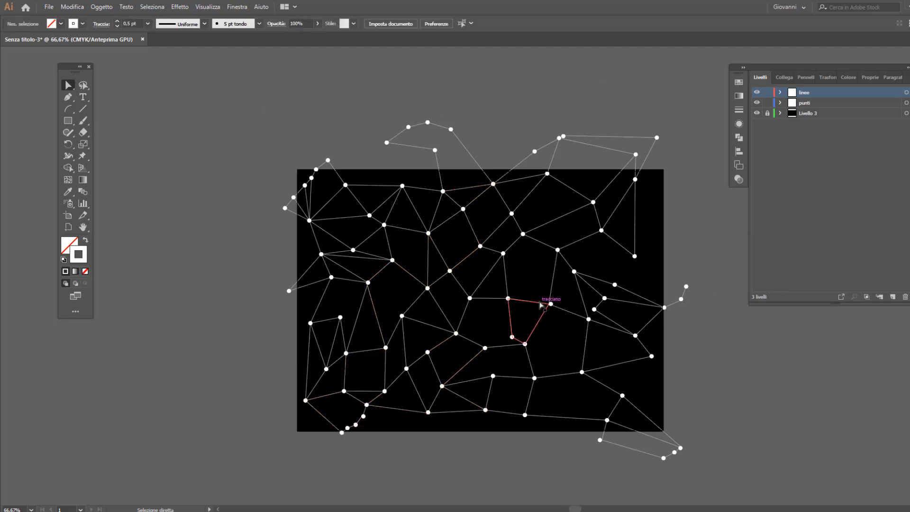
Step: Lower the opacity of the linee and punti layers to 39%
click(907, 93)
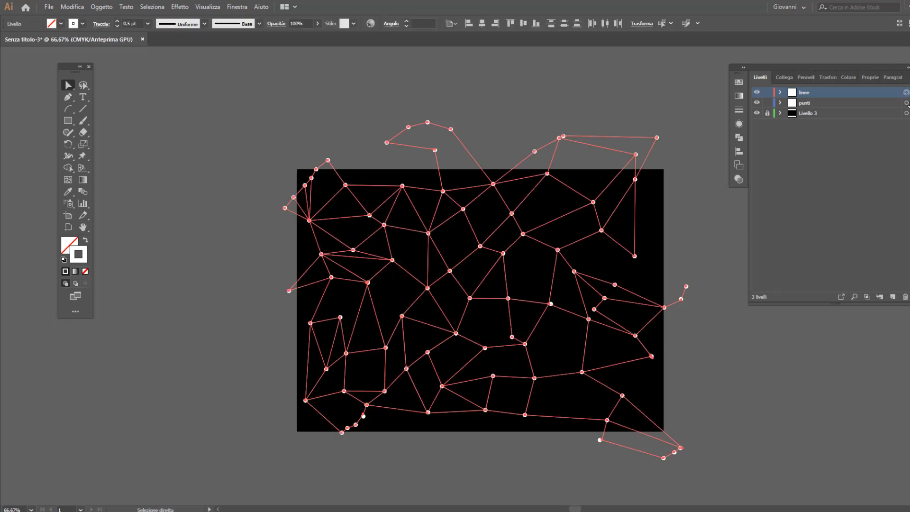
shift+click(907, 103)
click(318, 25)
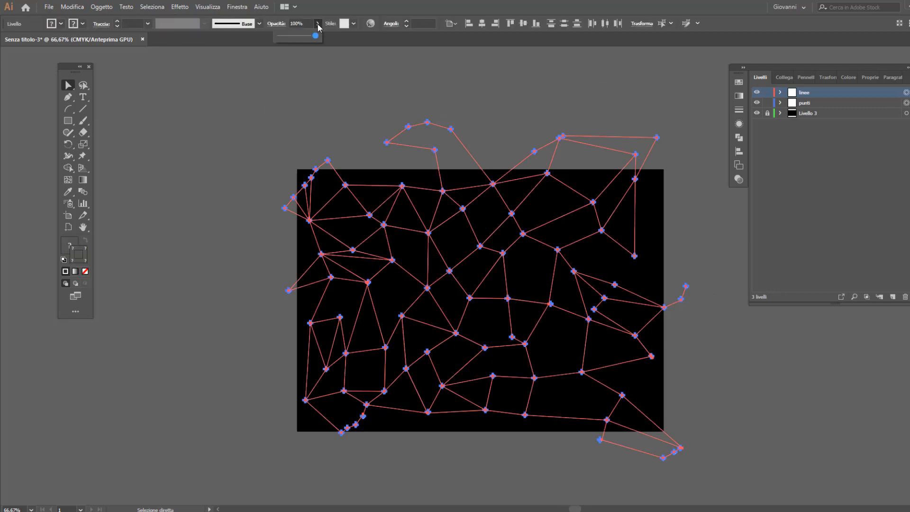
click(781, 382)
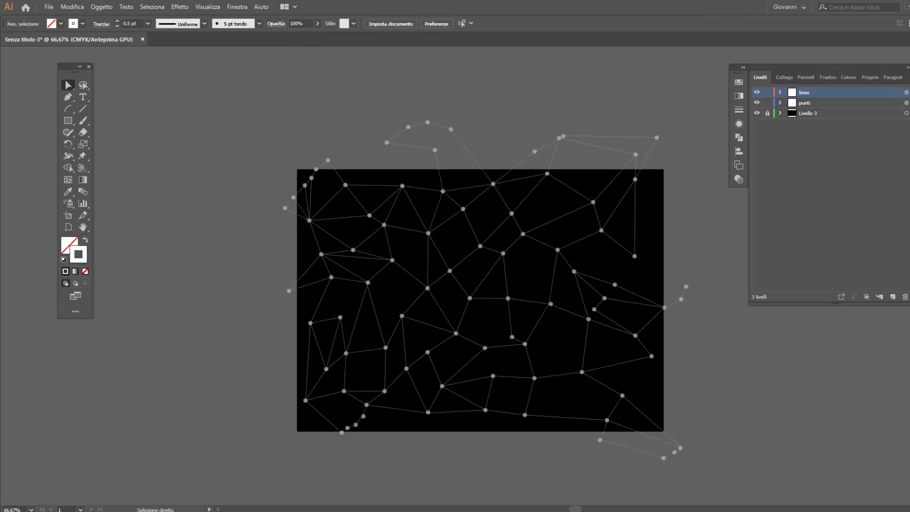
click(906, 93)
click(906, 103)
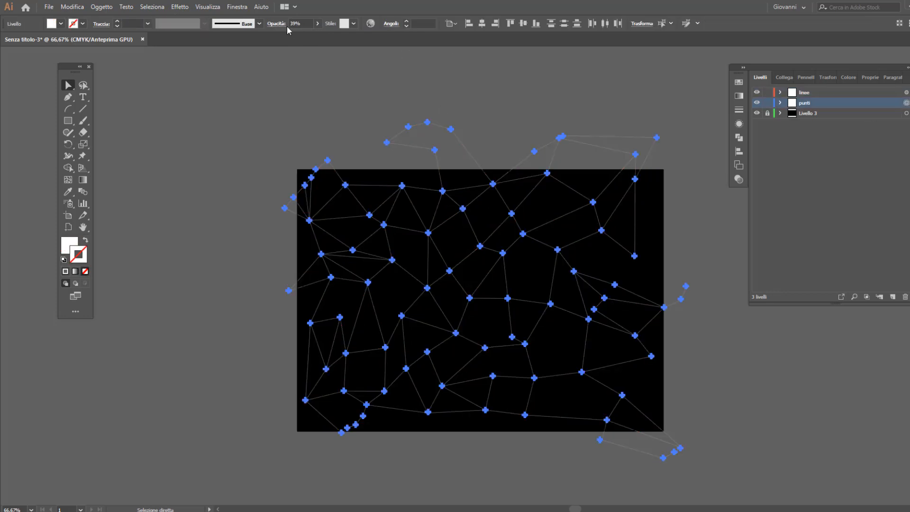
click(744, 372)
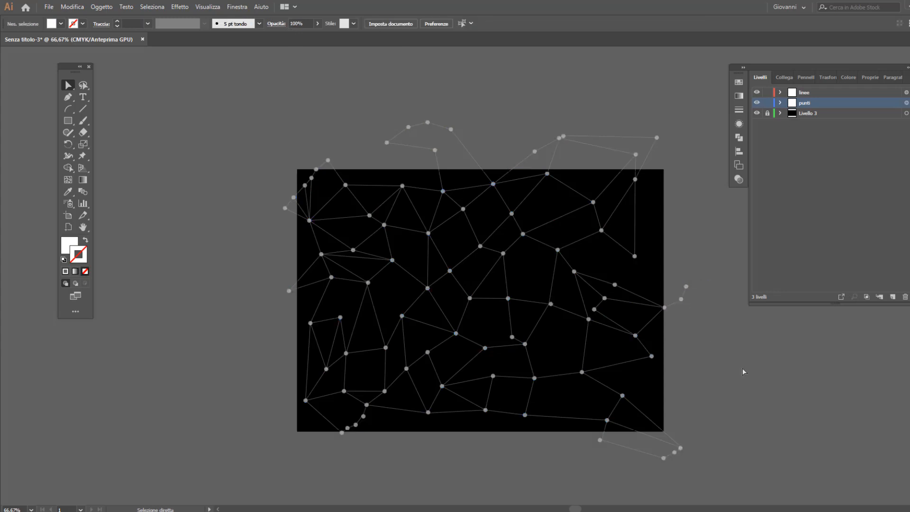